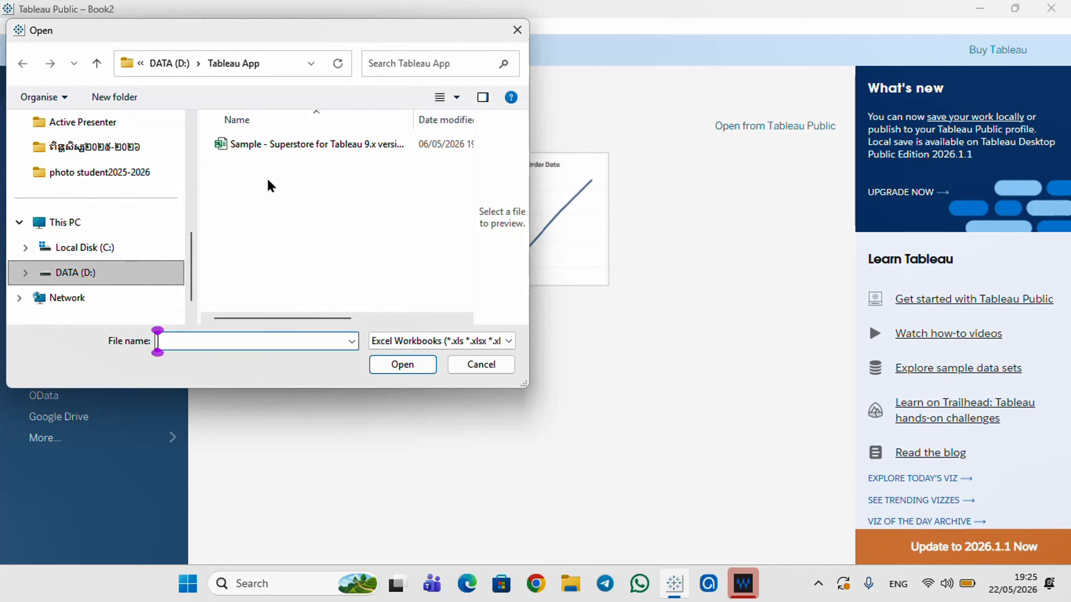
- Connect to the Excel workbook "Sample - Superstore for Tableau 9.x versions" in the Tableau App folder
click(282, 147)
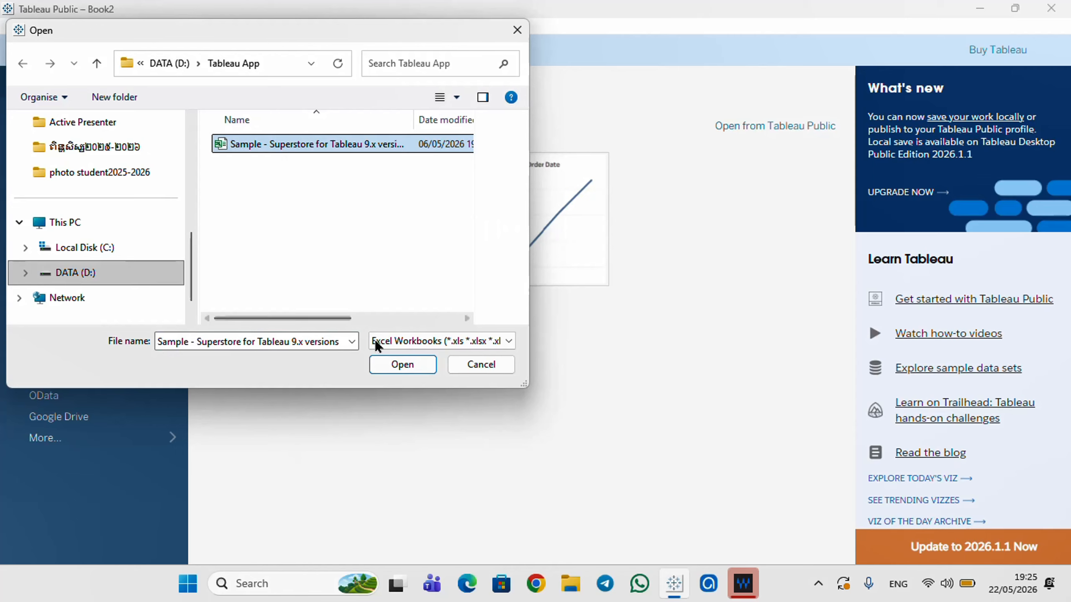
click(390, 357)
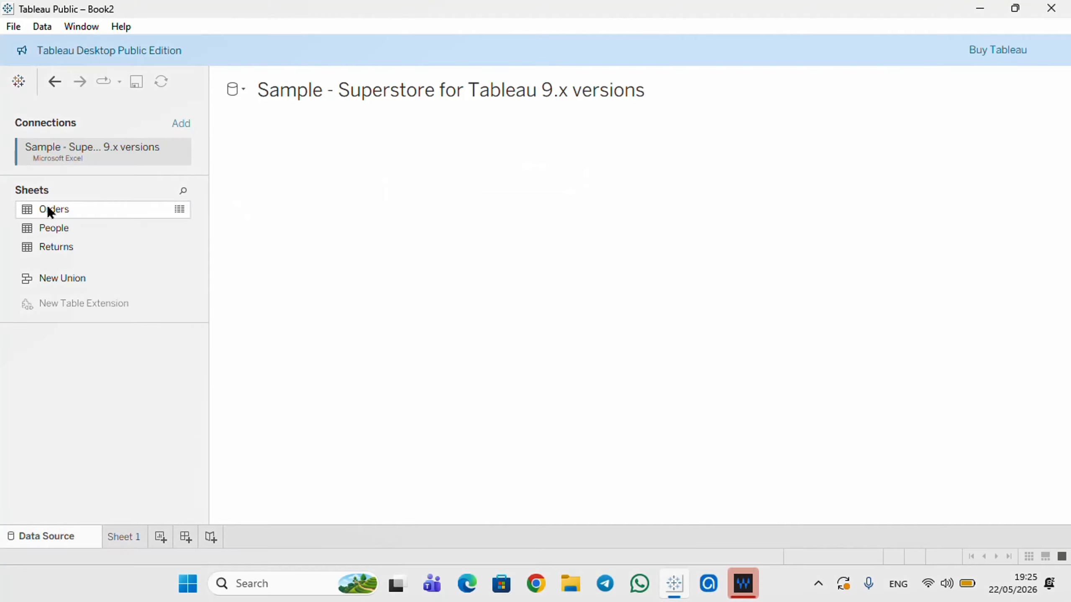
- Add the Orders table to the data model and go to Sheet 1
drag(48, 210, 356, 219)
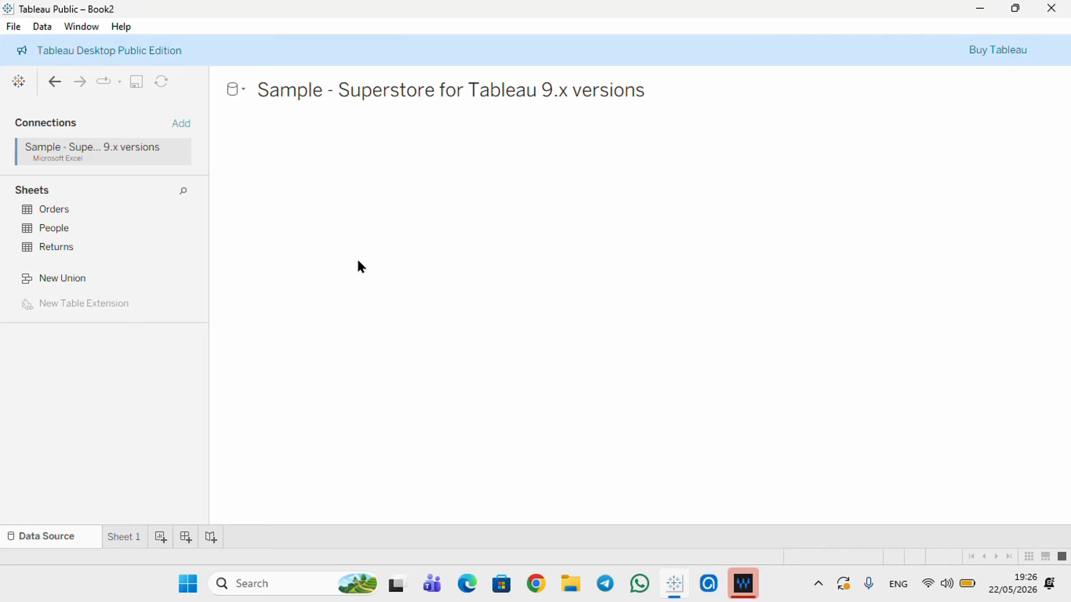
drag(128, 212, 333, 222)
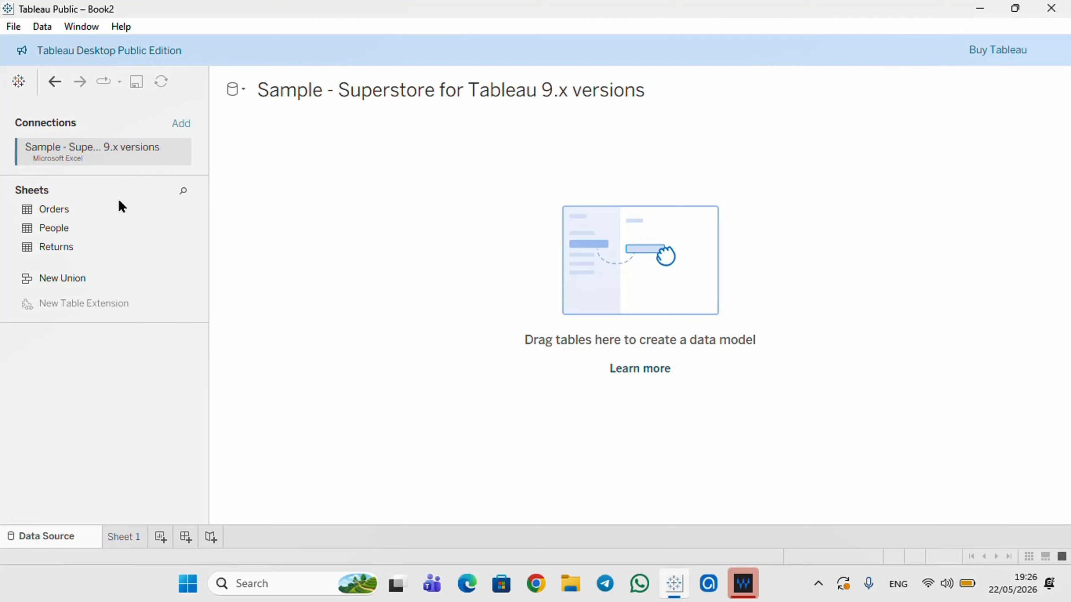
drag(59, 210, 422, 228)
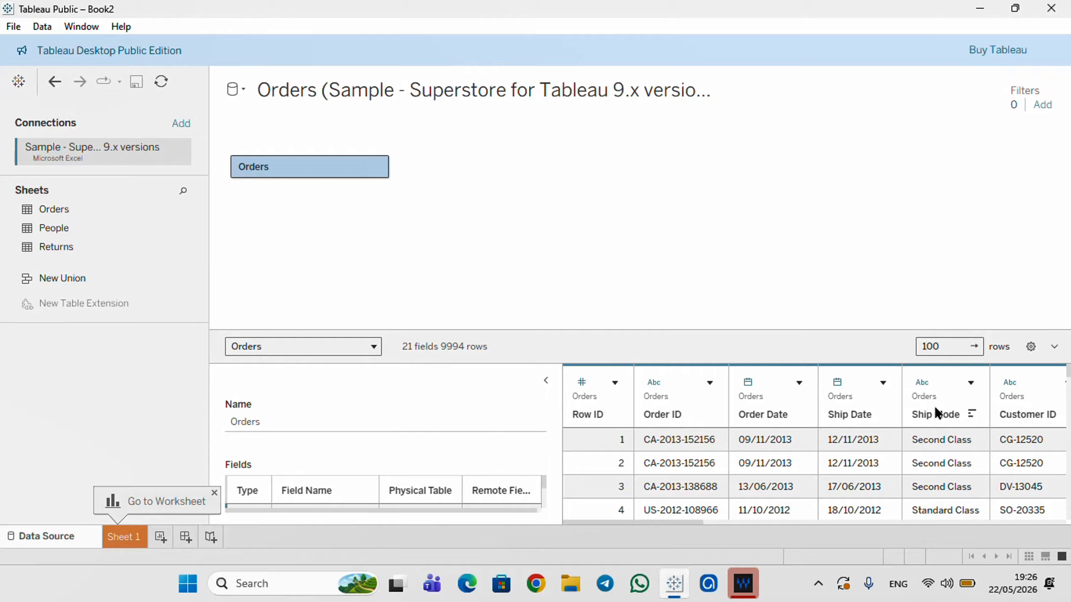
click(129, 539)
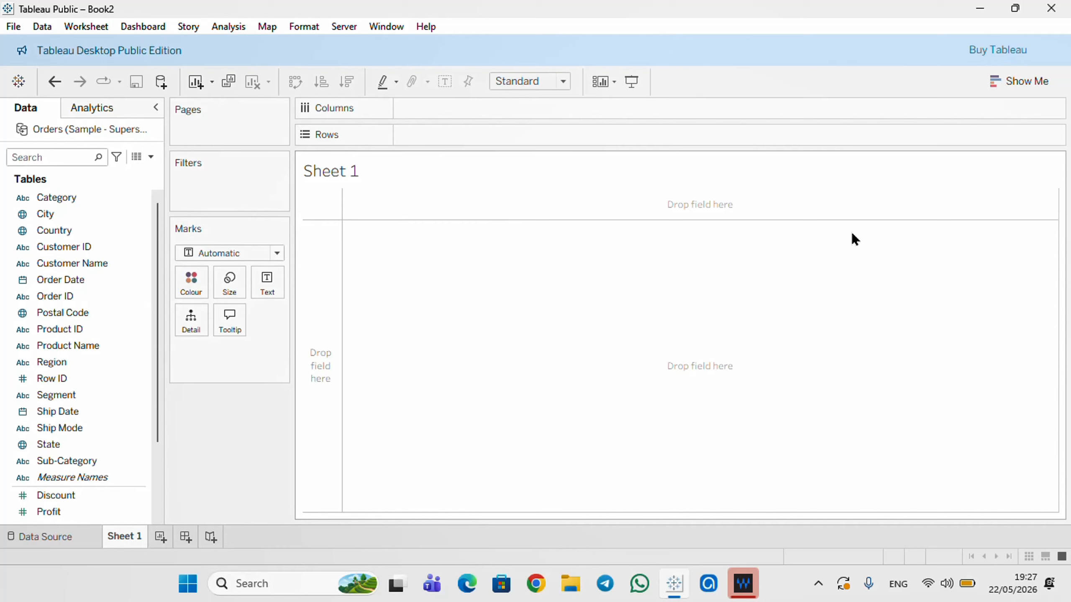
- Examine which measures and dimensions the text table and highlight table chart types require
click(1018, 83)
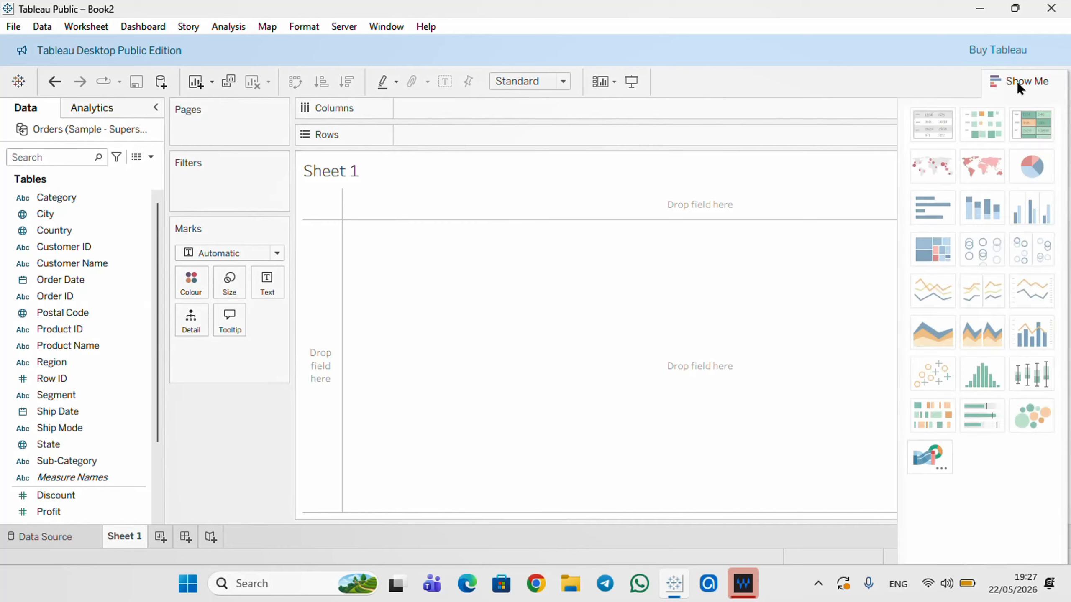
mouse_move(942, 121)
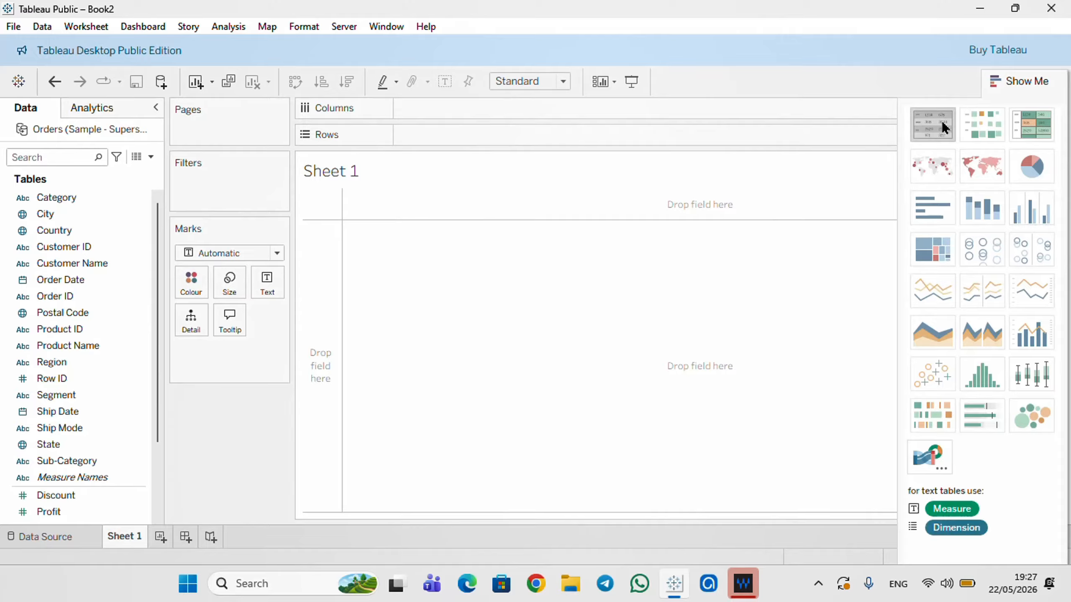
mouse_move(1025, 126)
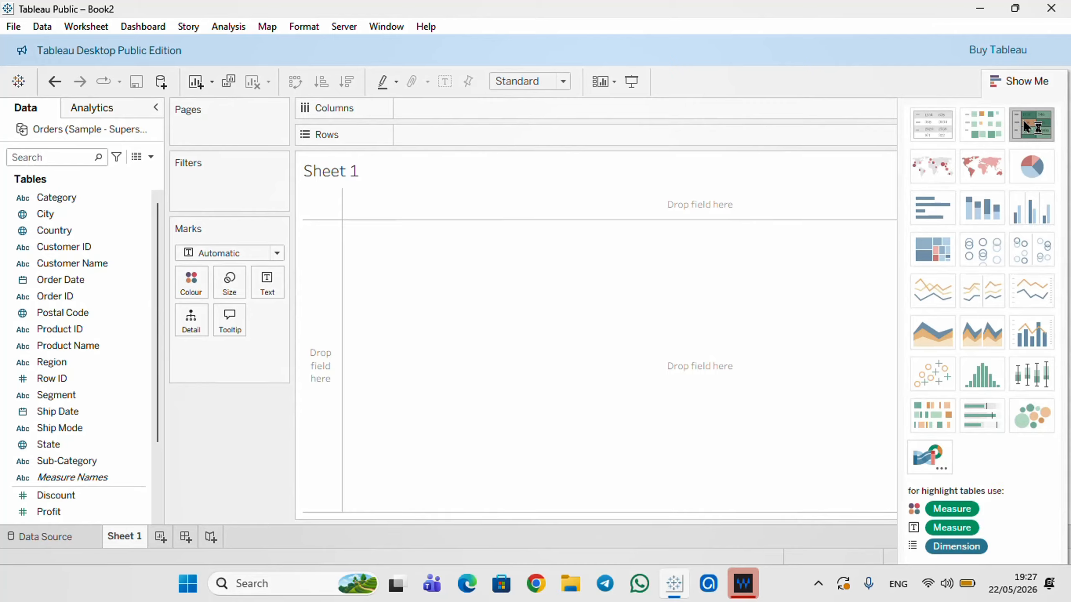
click(1026, 126)
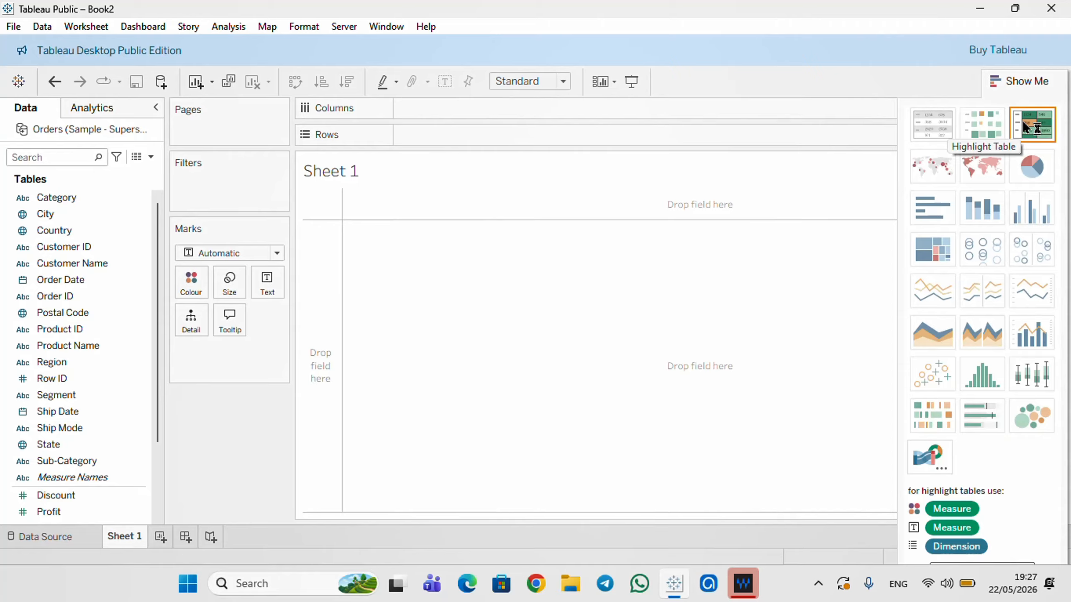
click(1022, 82)
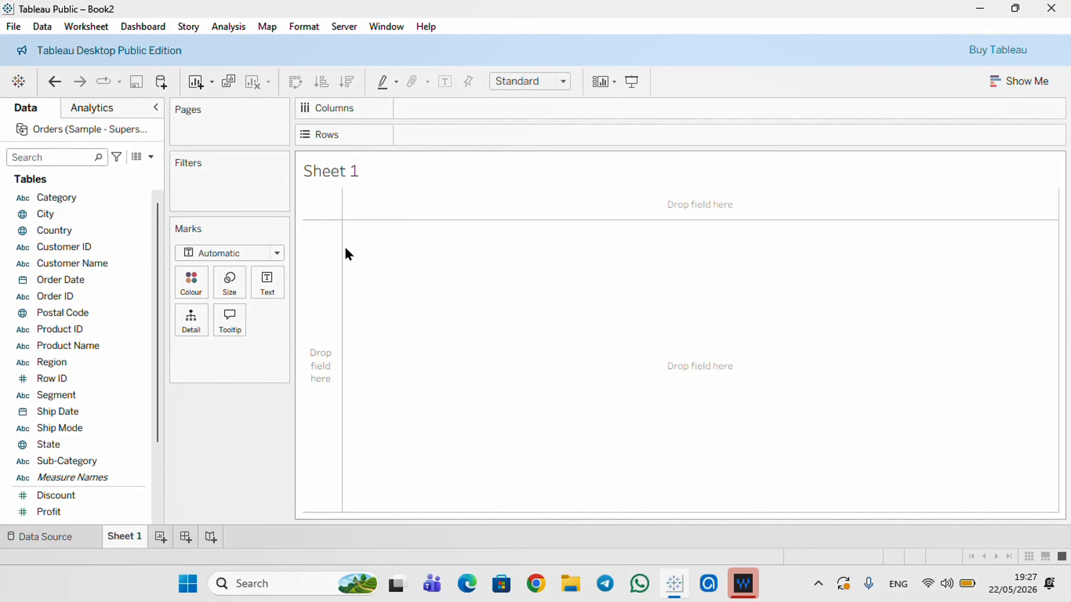
click(1012, 83)
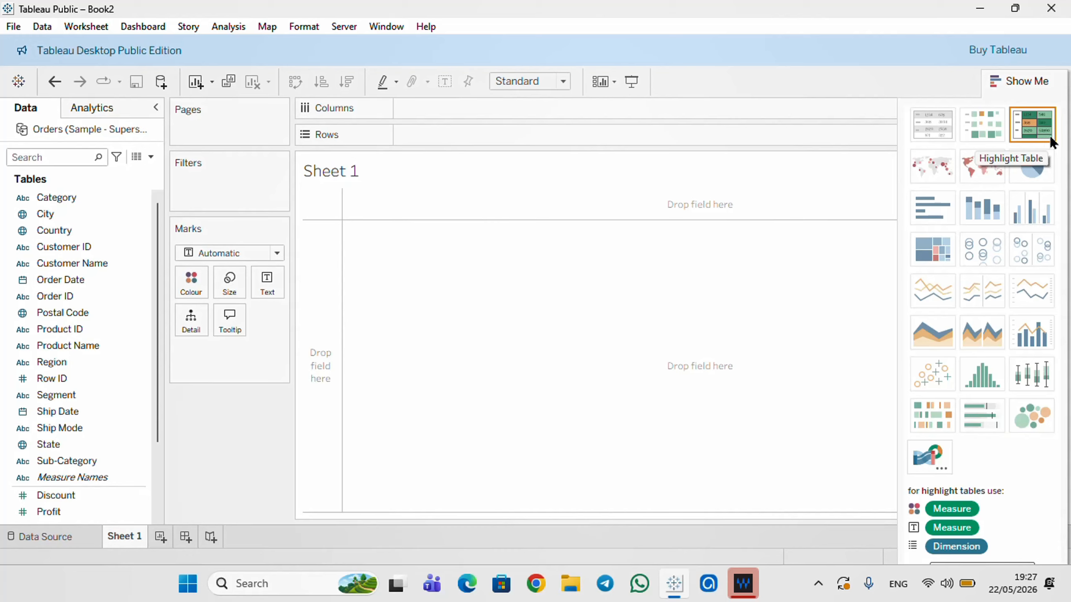
click(1028, 84)
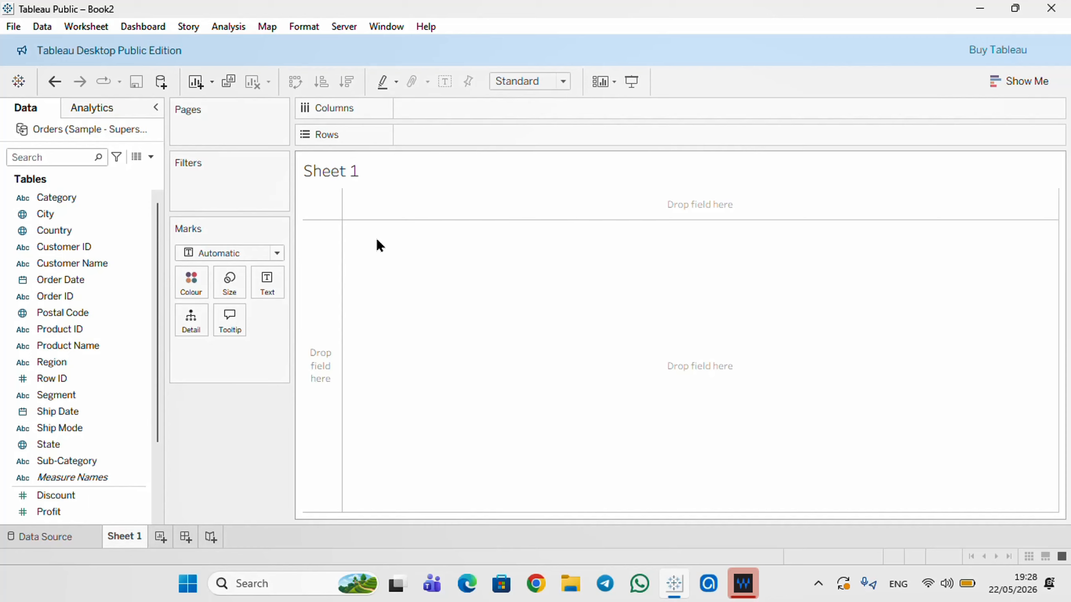
click(83, 461)
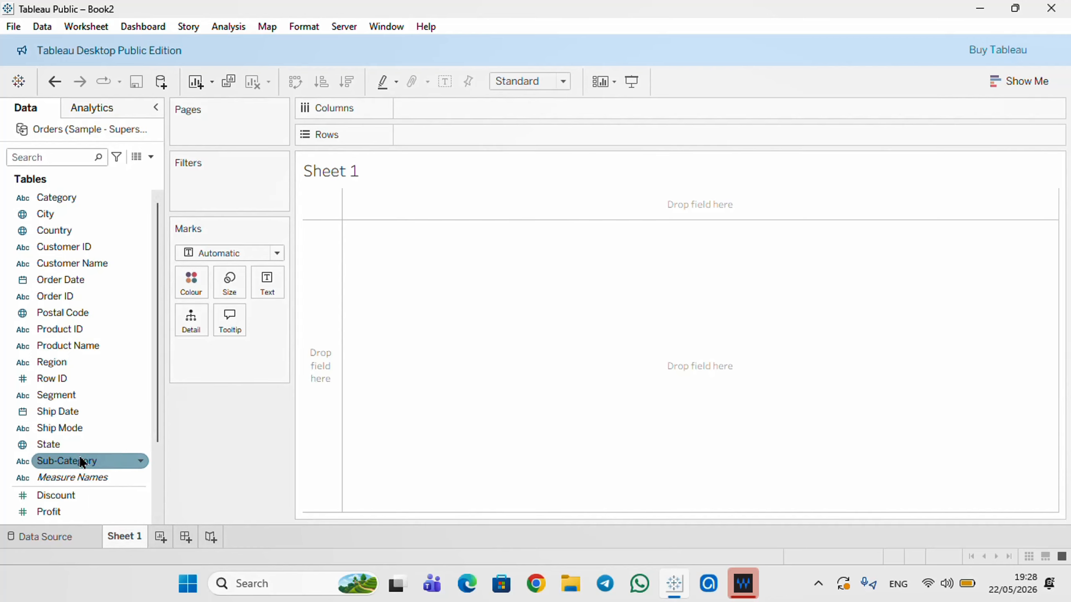
mouse_move(62, 461)
mouse_down()
mouse_move(246, 410)
mouse_move(427, 128)
mouse_move(425, 143)
mouse_move(404, 137)
mouse_up()
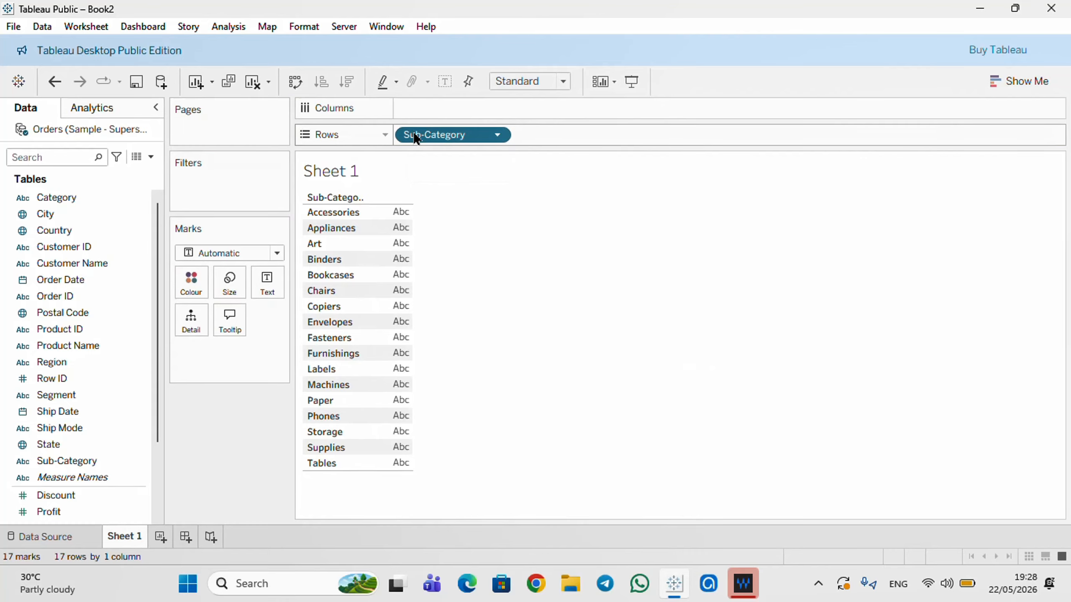
drag(415, 137, 339, 258)
drag(339, 262, 199, 412)
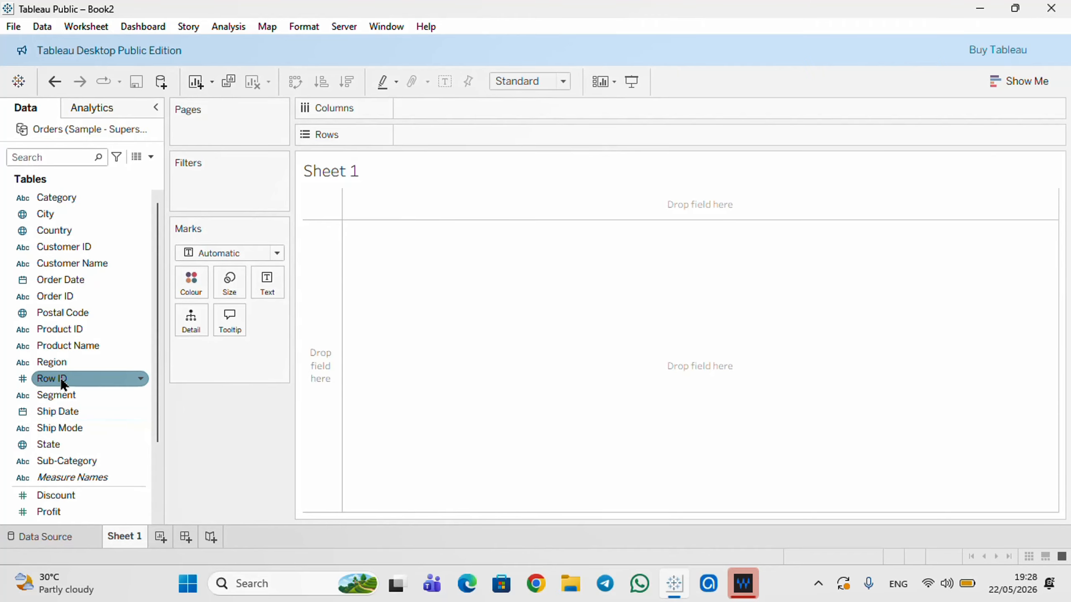
- Build a view on Sheet 1 with Sub-Category on Rows and Sales on Columns
drag(62, 463, 374, 257)
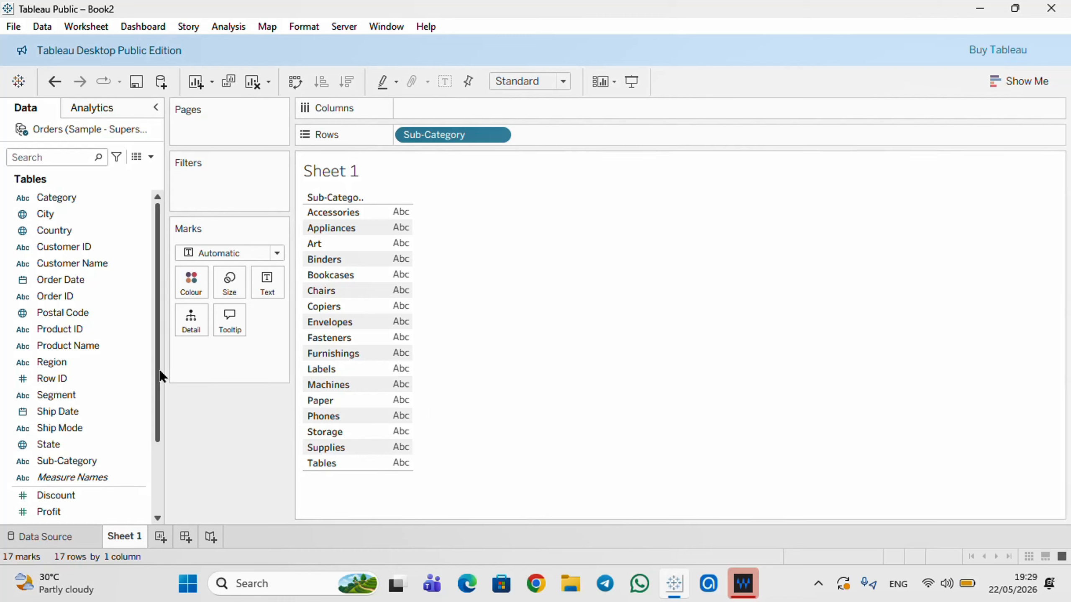
drag(156, 371, 155, 433)
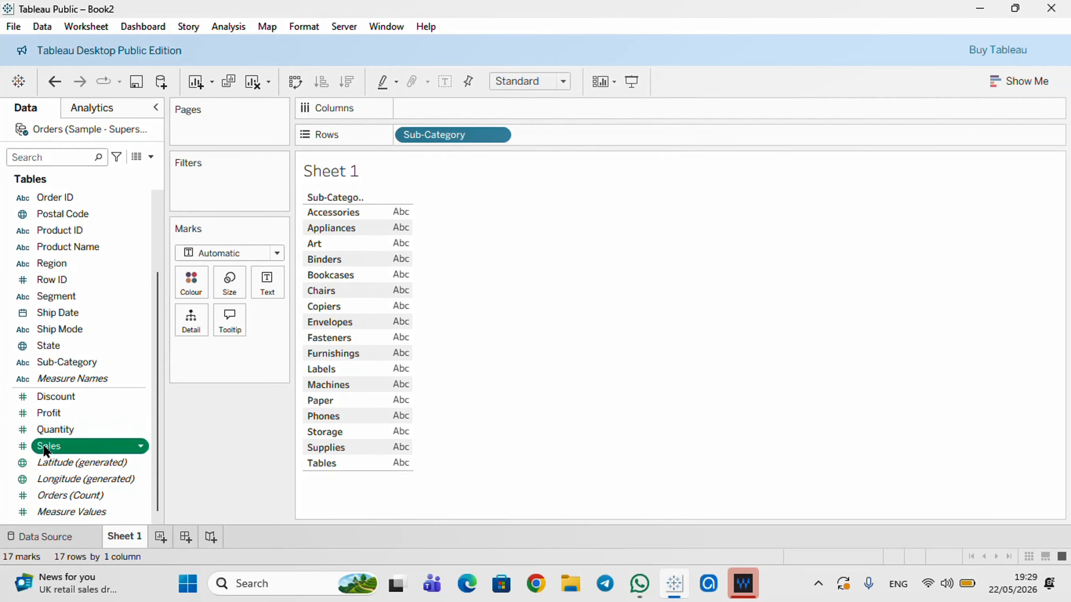
mouse_move(46, 451)
mouse_down()
mouse_move(146, 410)
mouse_move(427, 235)
mouse_move(428, 116)
mouse_move(413, 104)
mouse_up()
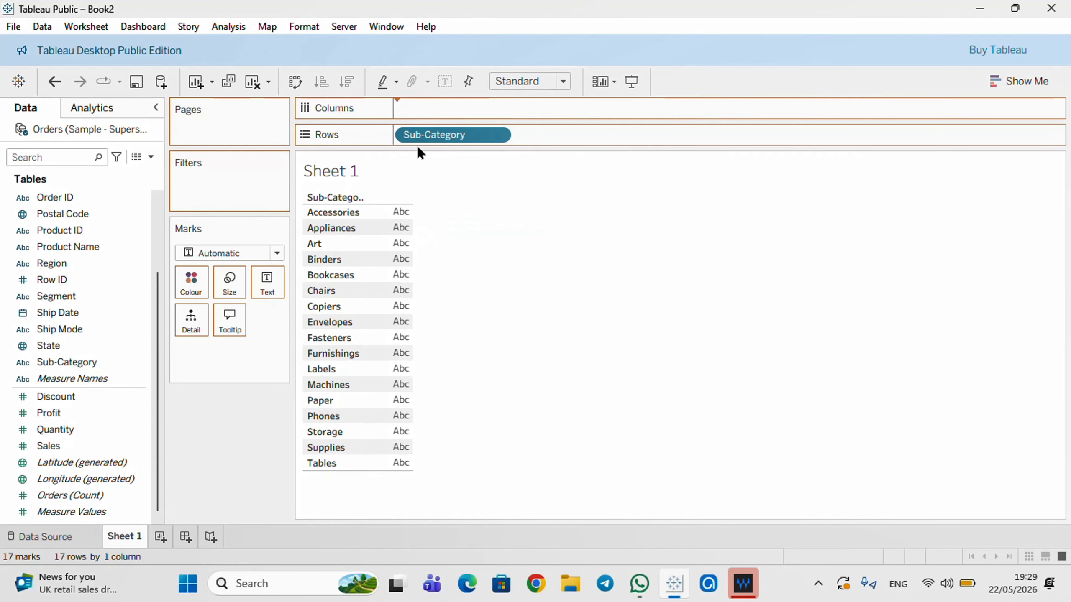
drag(418, 149, 417, 148)
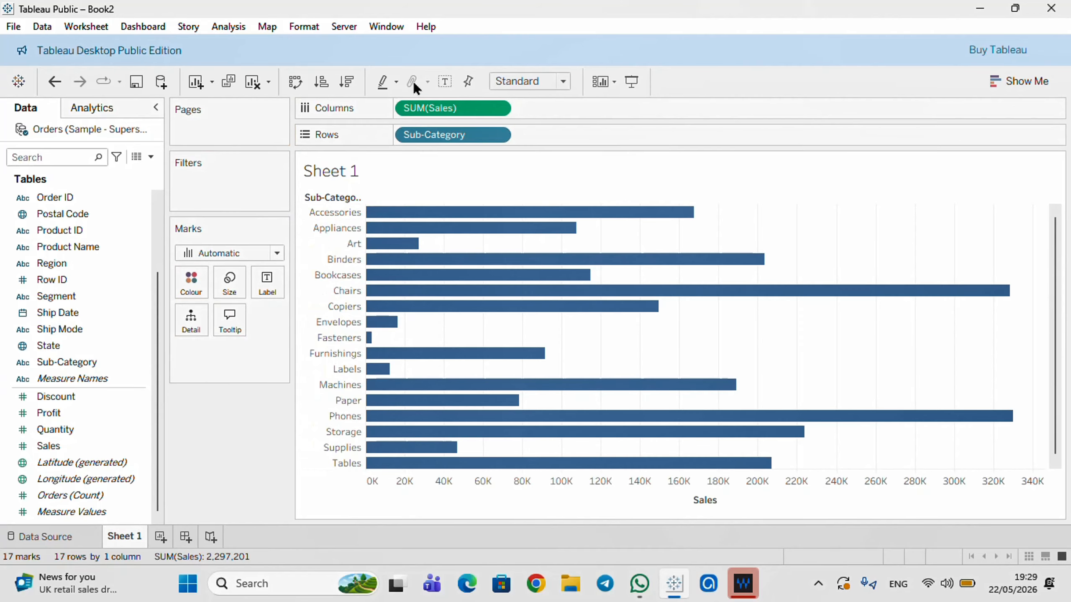
- Convert the Sales by Sub-Category bar chart into a highlight table
click(1009, 79)
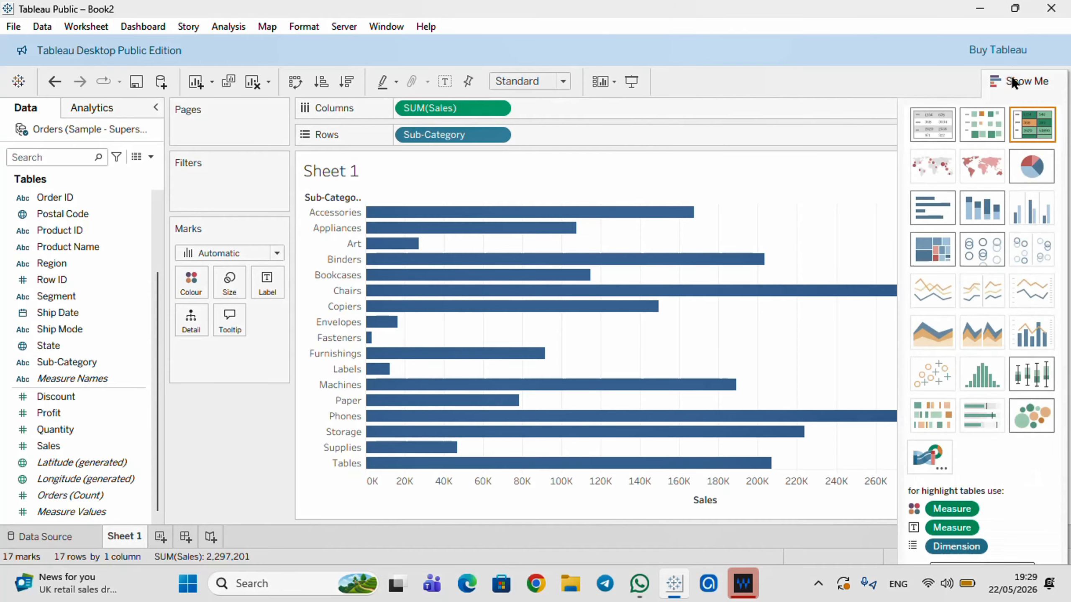
click(1028, 127)
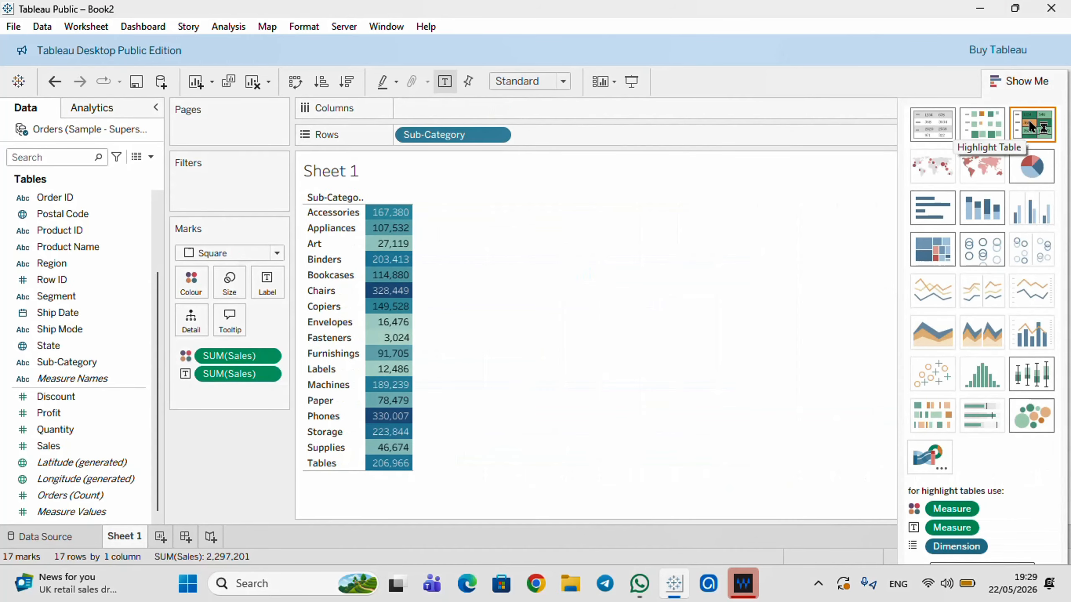
click(1017, 81)
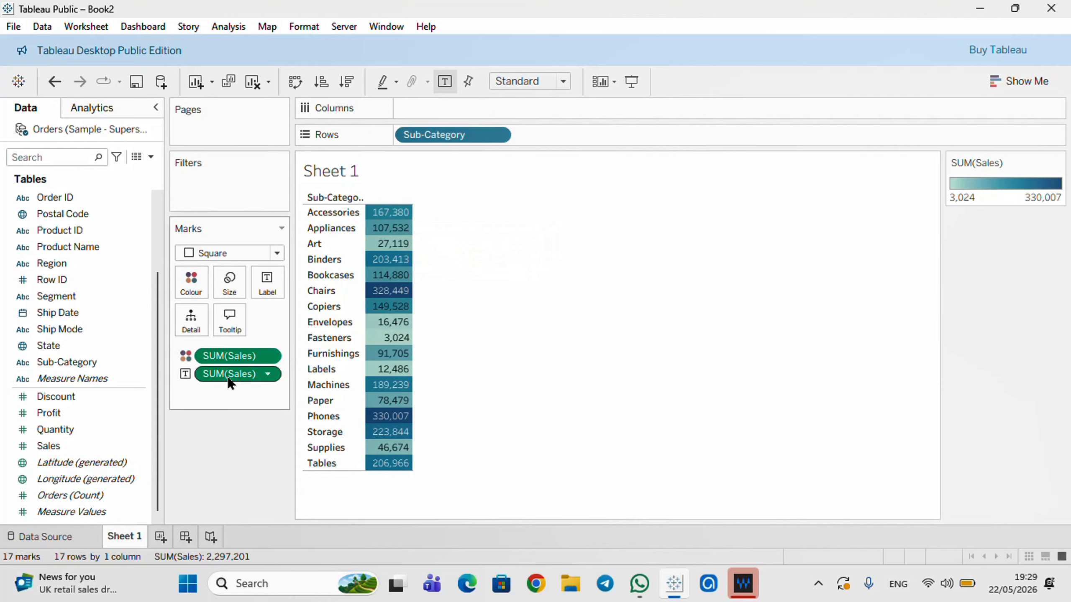
- Move the SUM(Sales) label measure to Columns and convert the view back into a highlight table
click(214, 373)
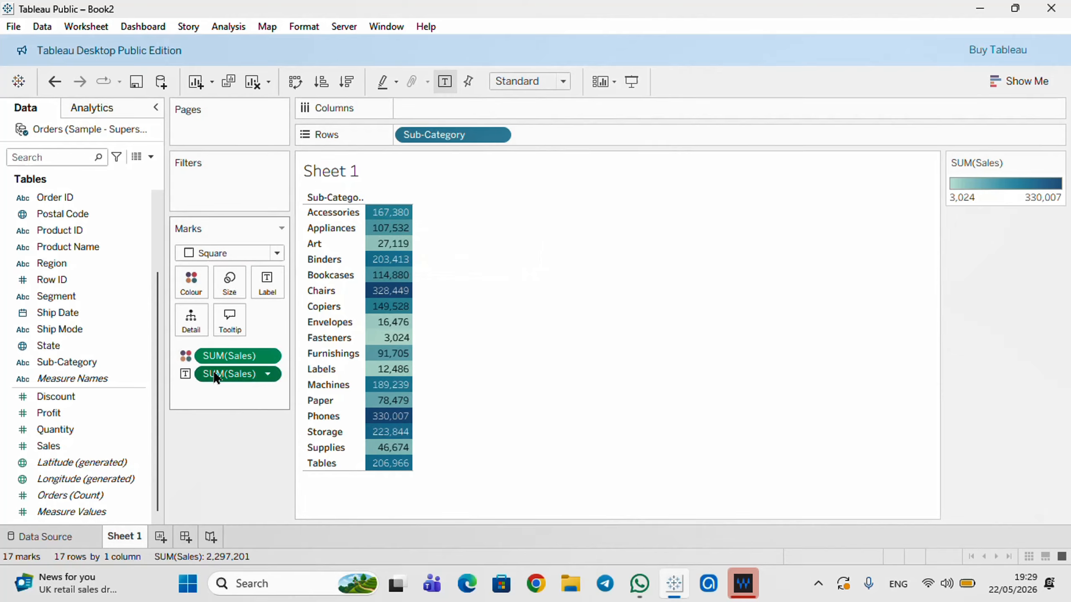
drag(214, 372, 419, 110)
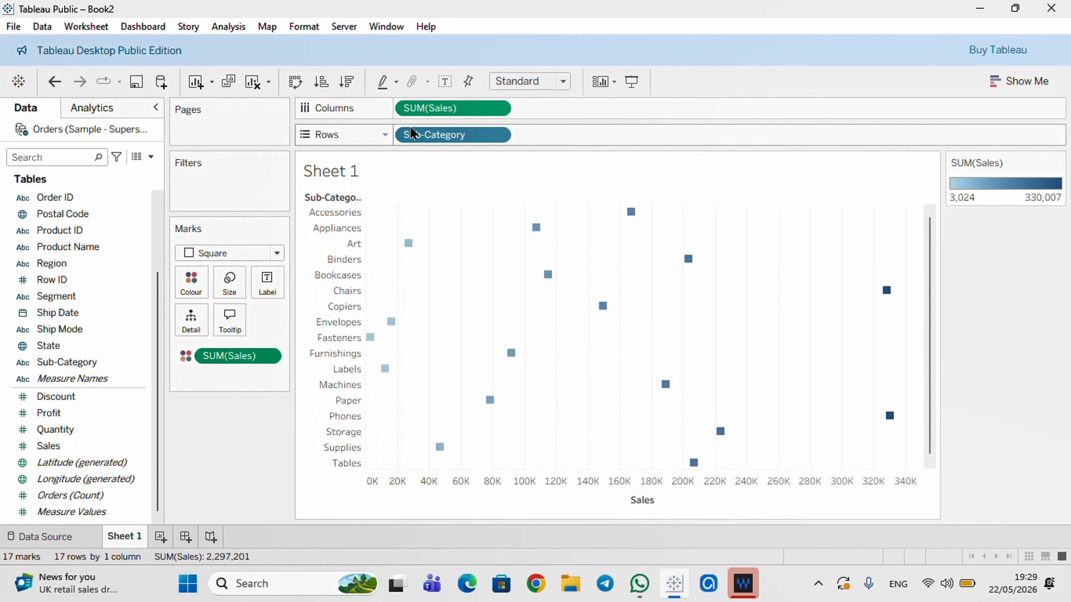
click(1022, 82)
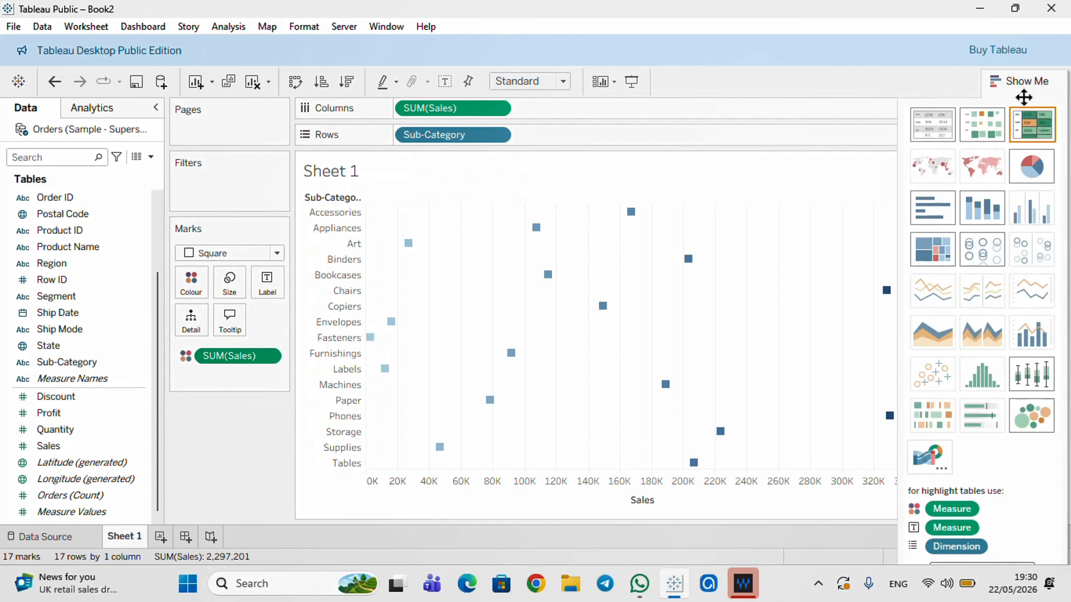
click(1033, 127)
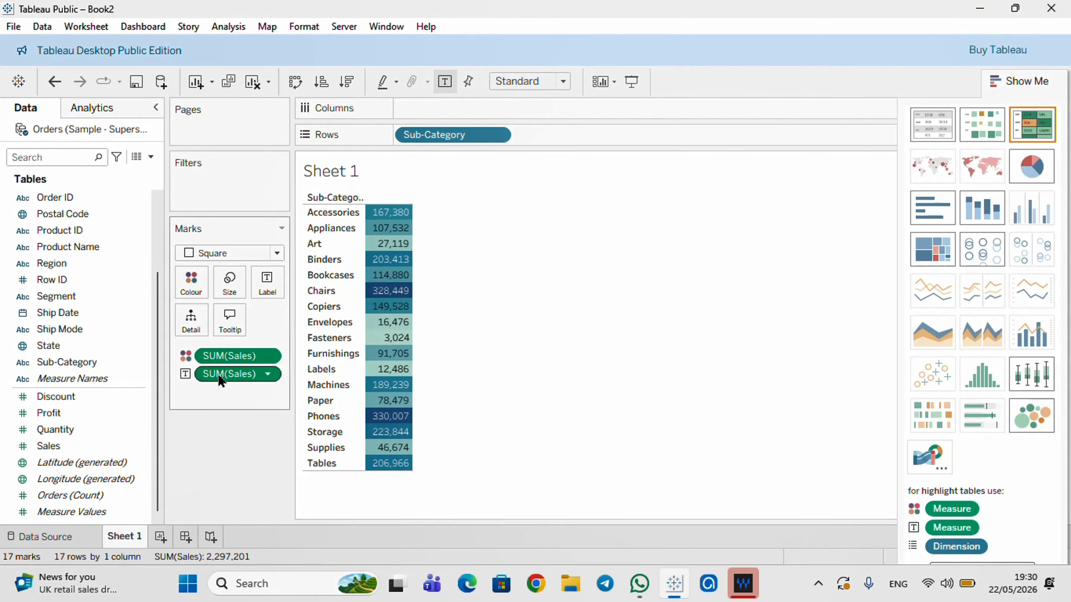
- Remove the SUM(Sales) label from the highlight table and add Sales back as the label
drag(219, 378, 215, 454)
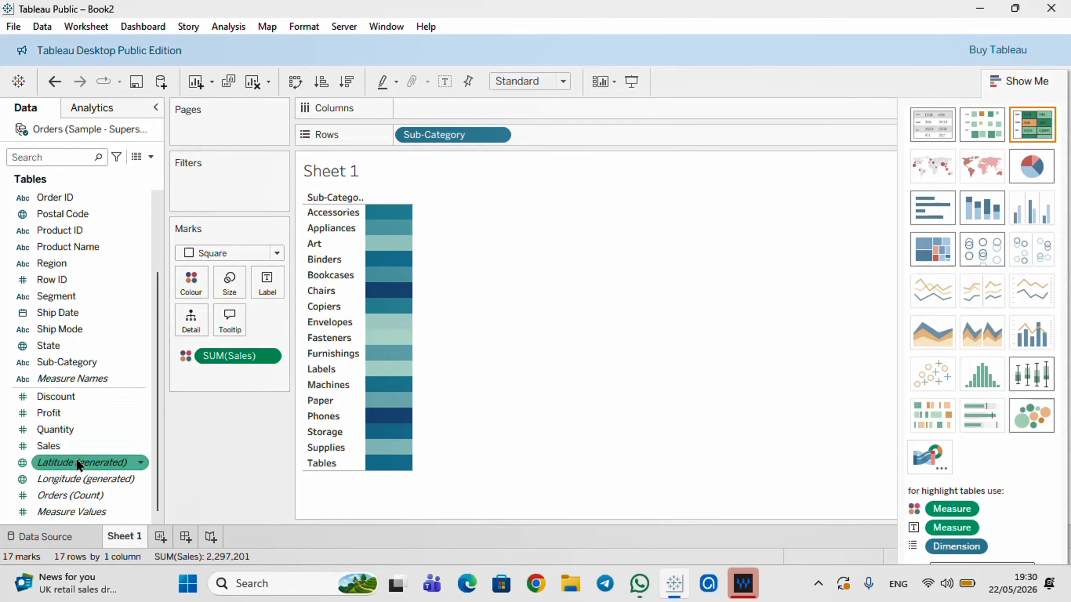
drag(49, 446, 266, 301)
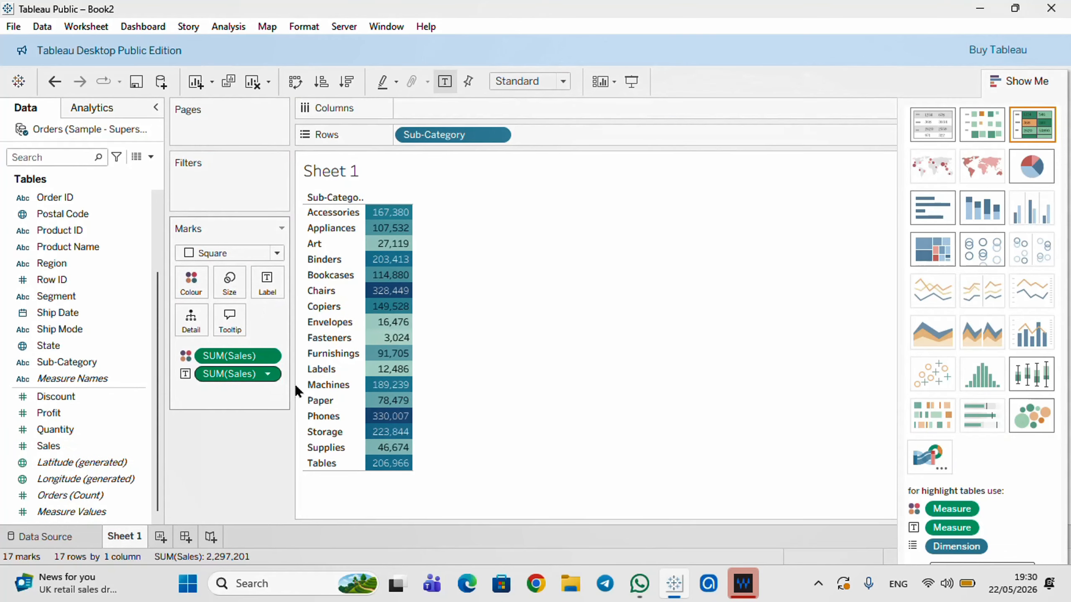
- Take the SUM(Sales) label off the marks and reapply the highlight table chart type to restore the Sales labels
drag(209, 380, 392, 223)
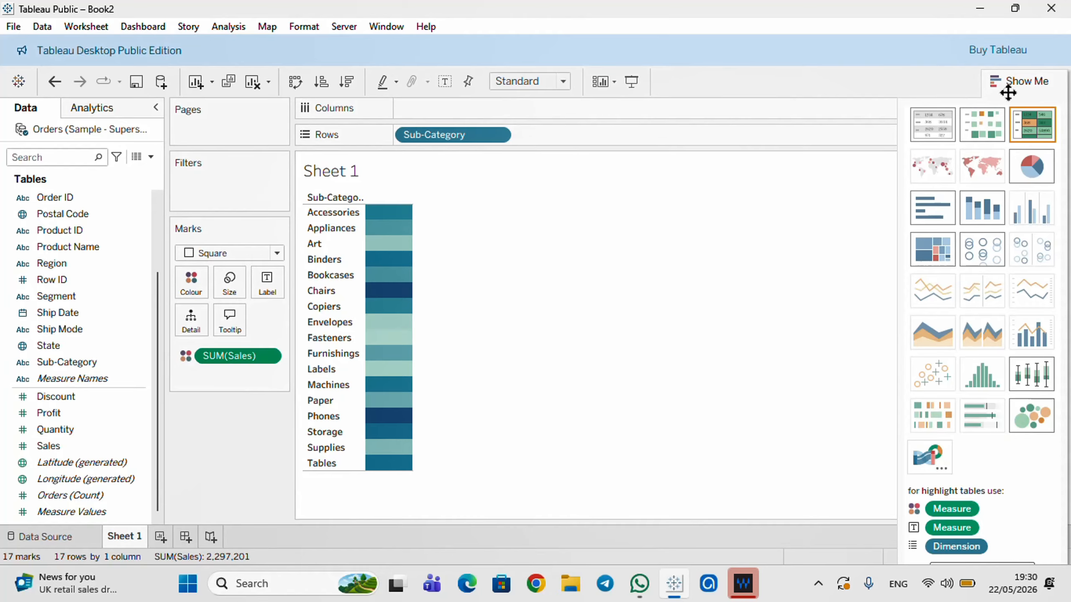
click(1016, 81)
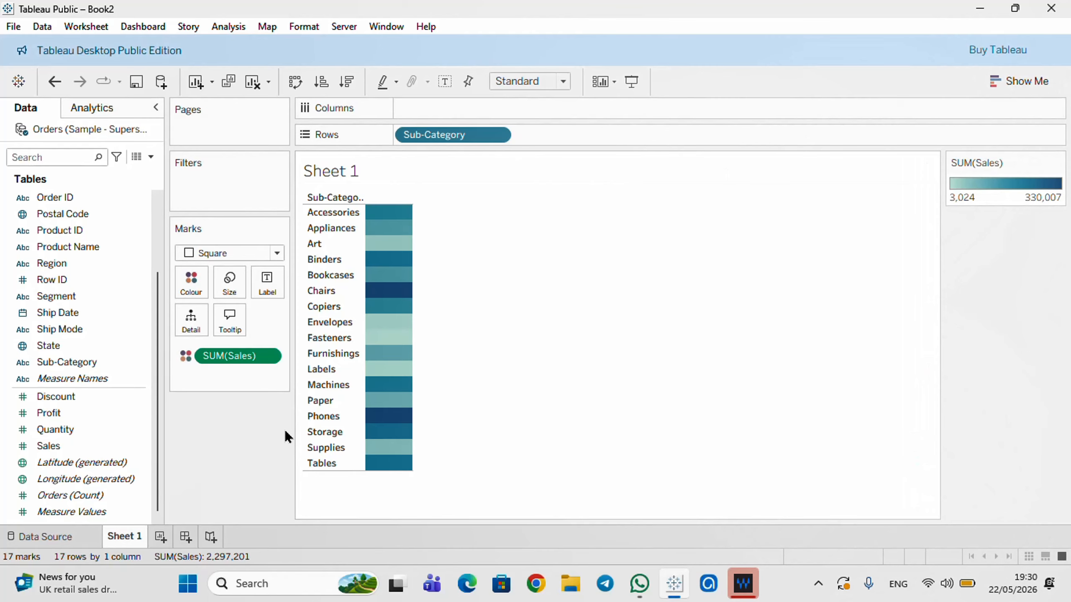
drag(49, 446, 390, 245)
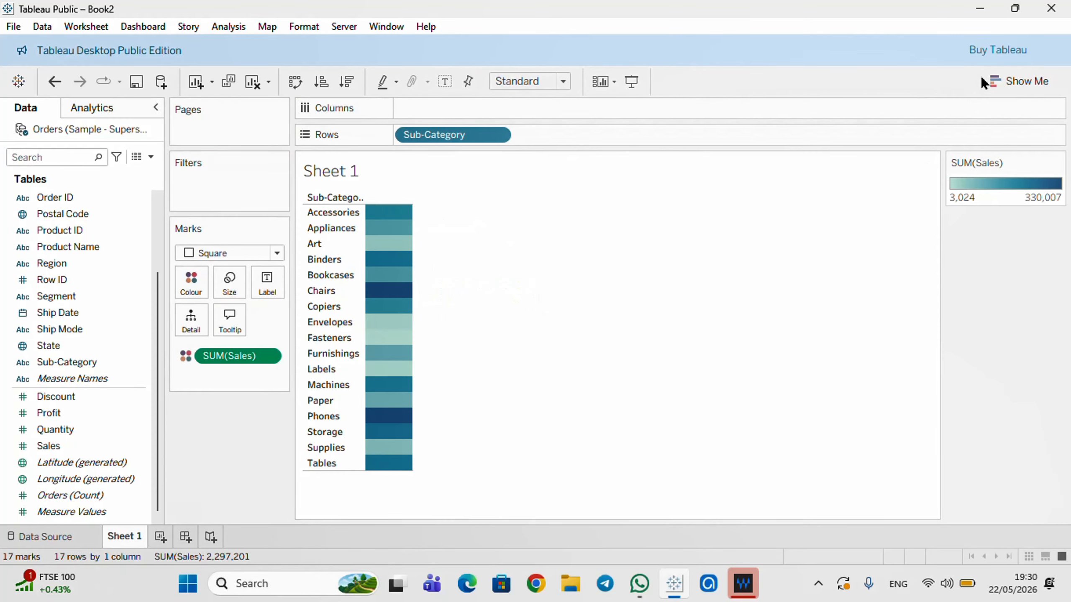
click(1001, 79)
click(1029, 126)
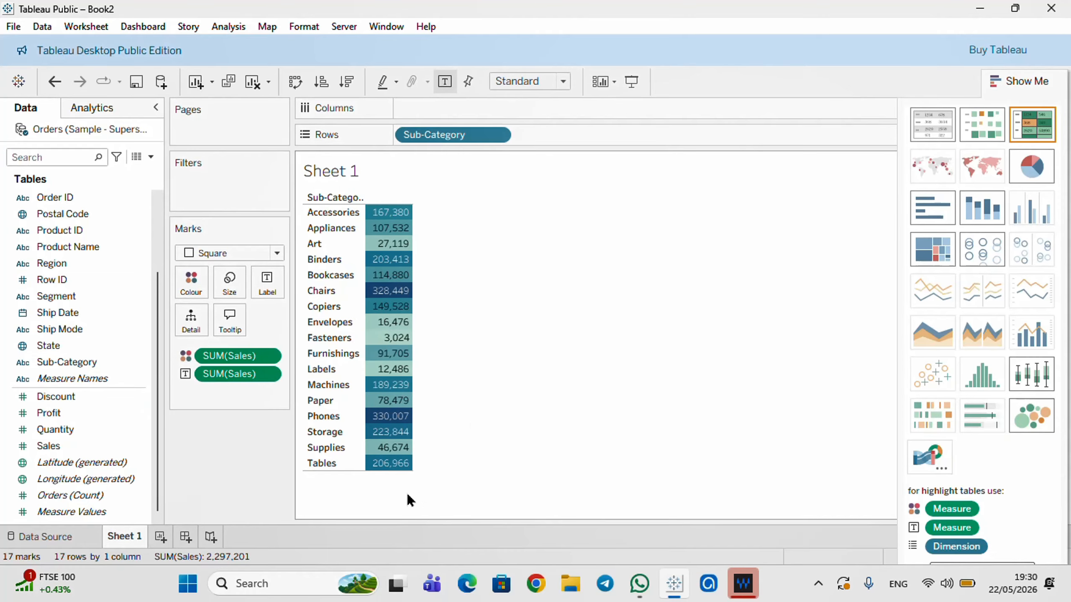
click(999, 83)
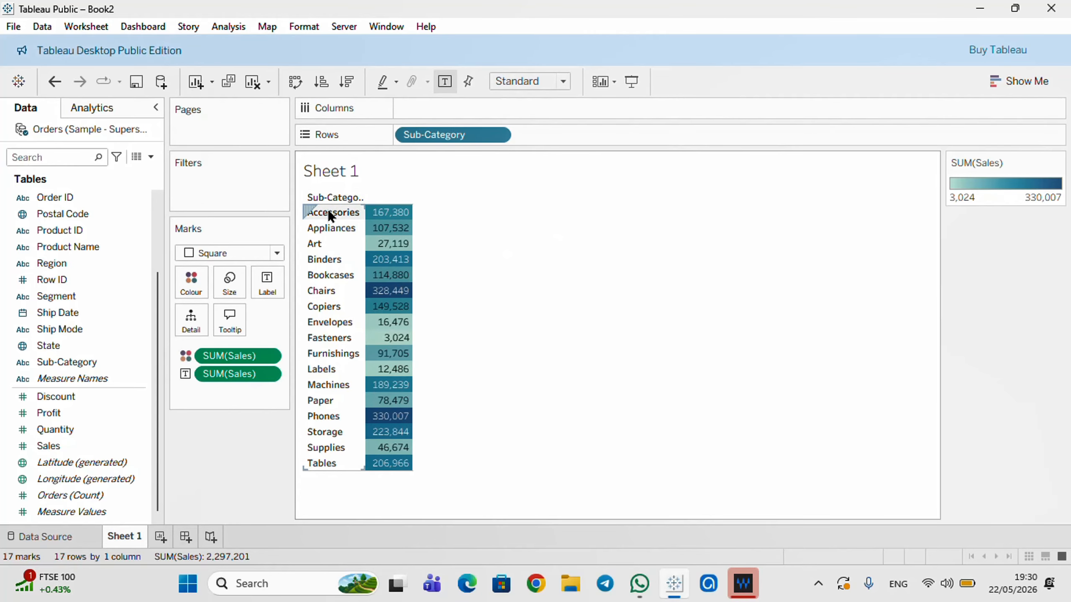
mouse_move(367, 221)
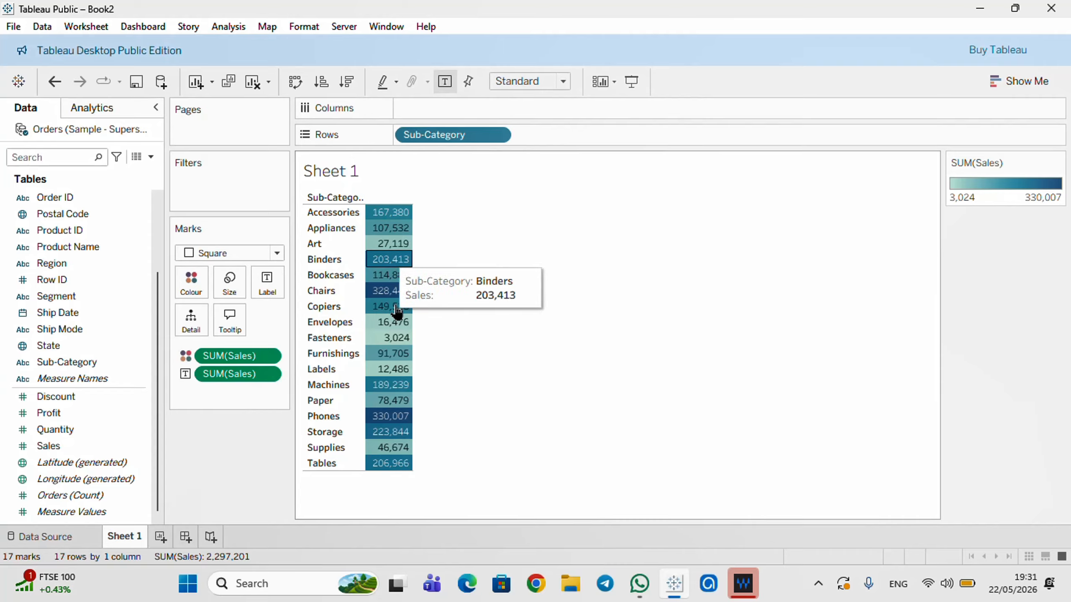
mouse_move(395, 312)
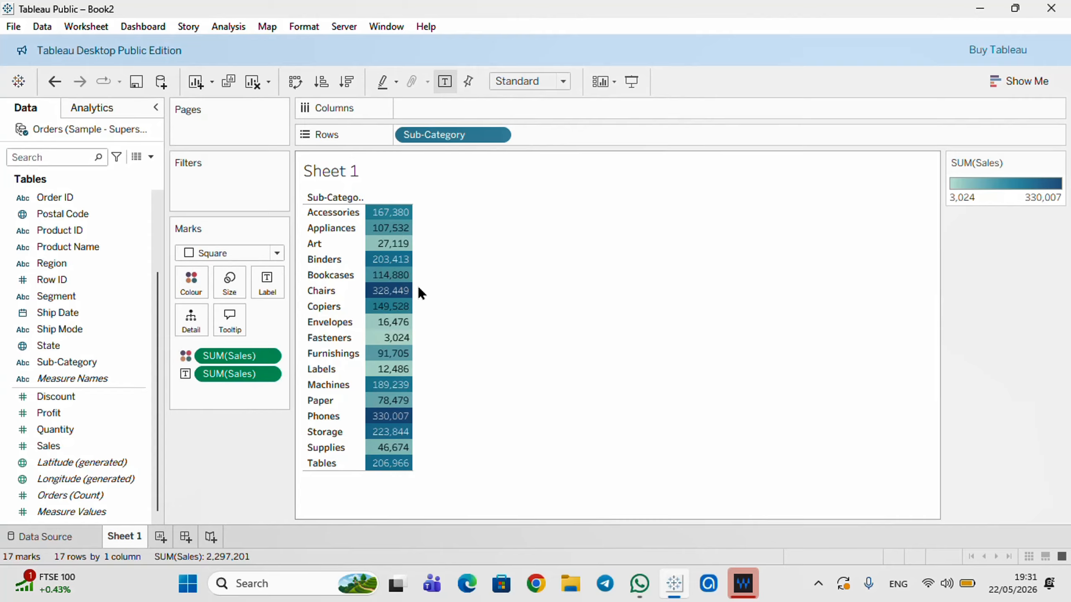
mouse_move(386, 418)
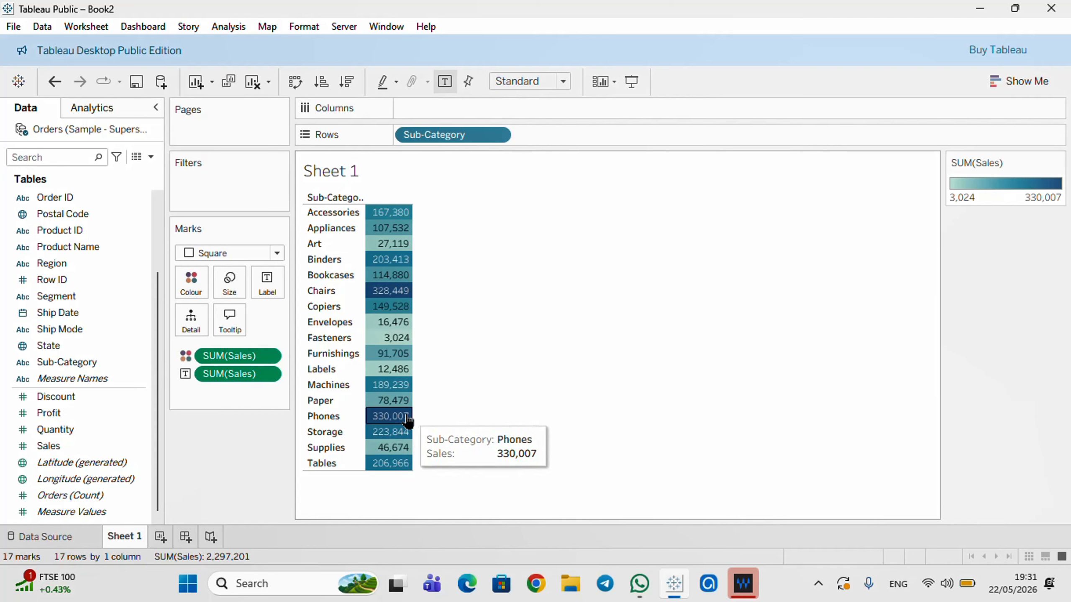
mouse_move(428, 301)
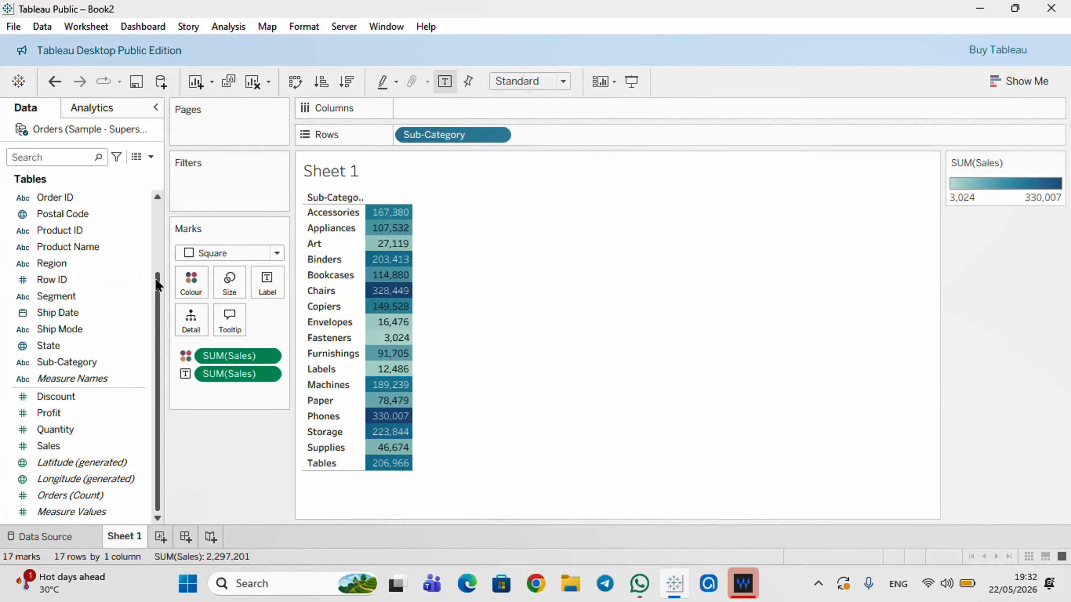
- Add Order Date to Columns and change its date level from year to the discrete Month
drag(158, 285, 161, 192)
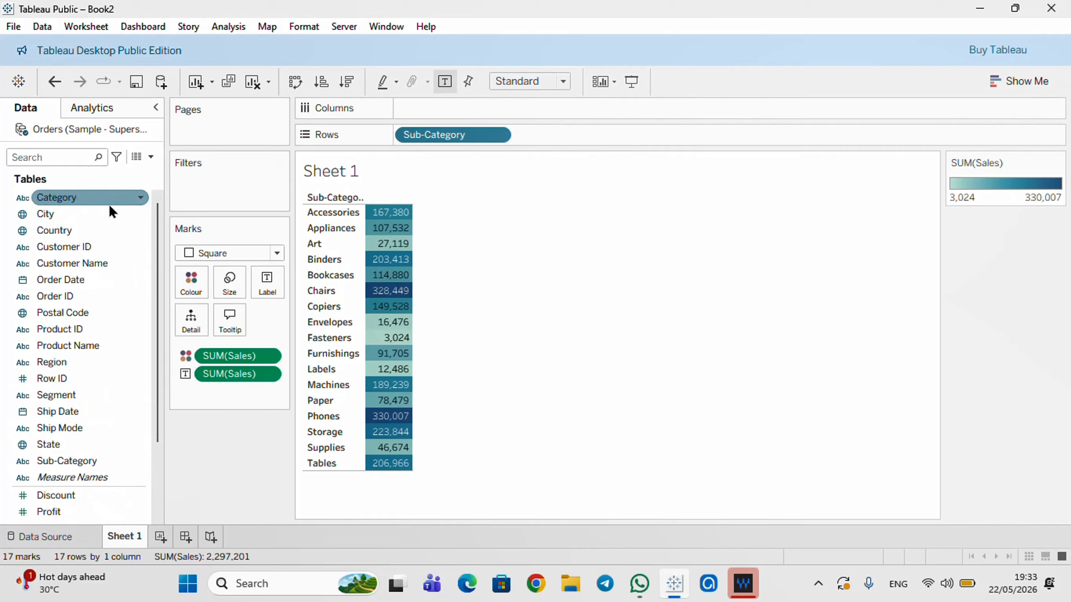
click(78, 219)
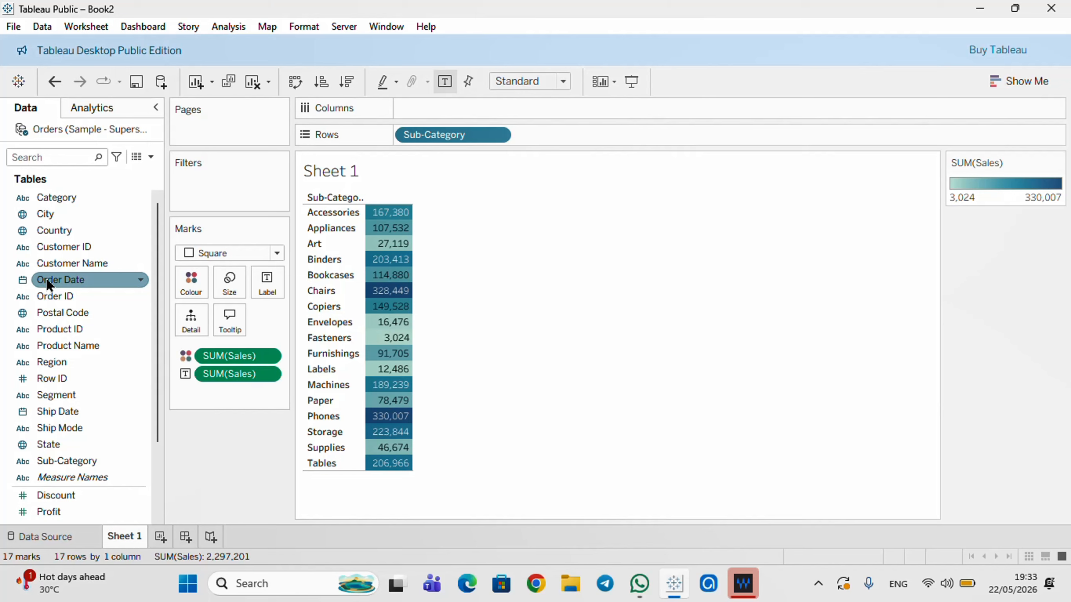
mouse_move(50, 285)
mouse_down()
mouse_move(152, 270)
mouse_move(456, 171)
mouse_move(450, 135)
mouse_move(409, 105)
mouse_move(414, 119)
mouse_up()
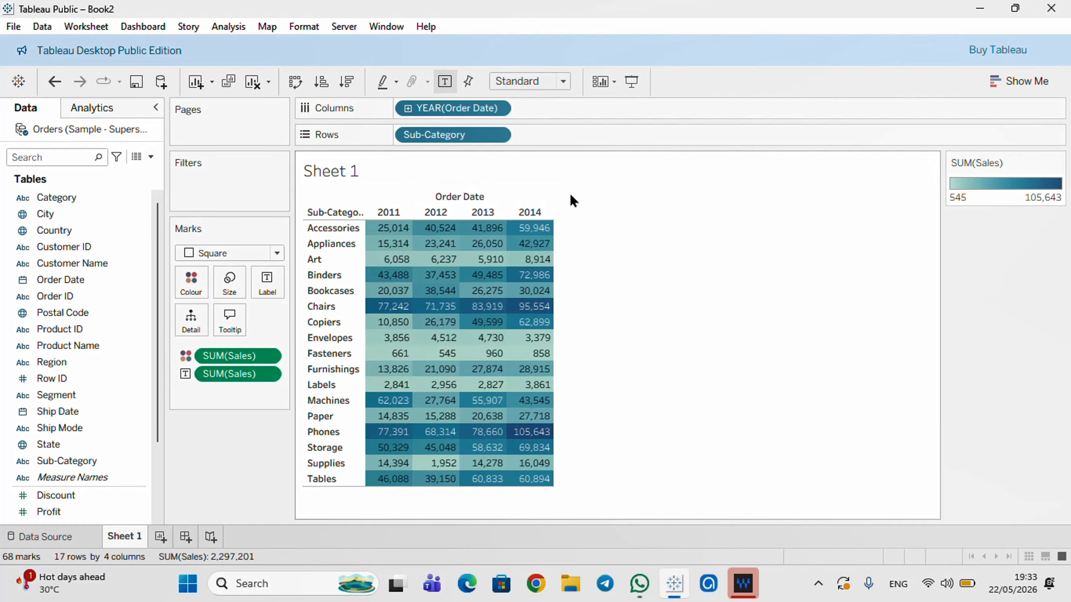
click(498, 109)
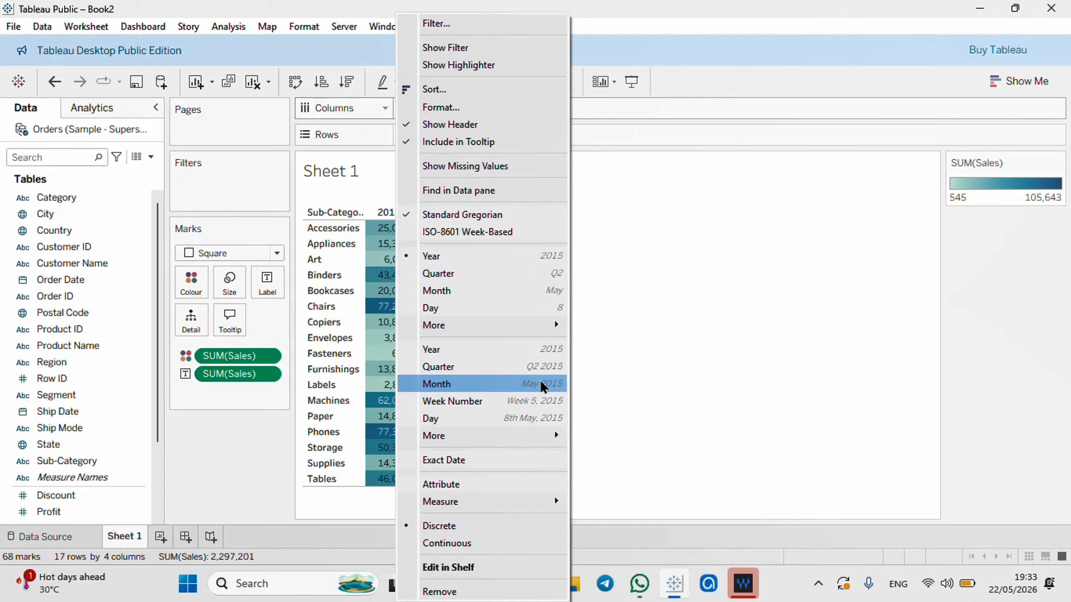
click(449, 290)
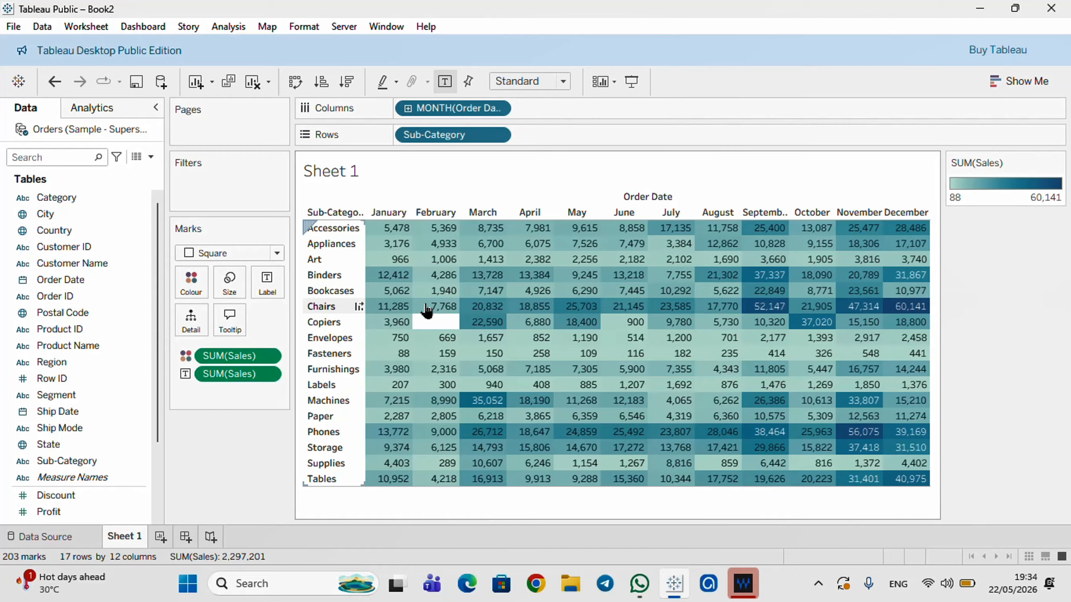
- Try white and green borders on the highlight table's cells, settling on a dark blue border
mouse_move(762, 309)
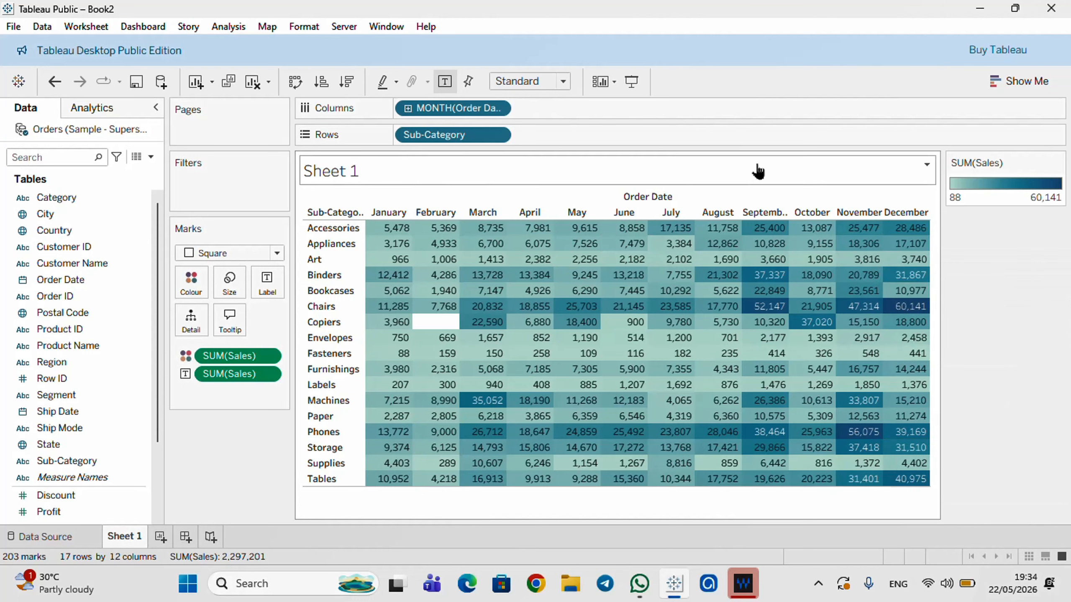
click(191, 283)
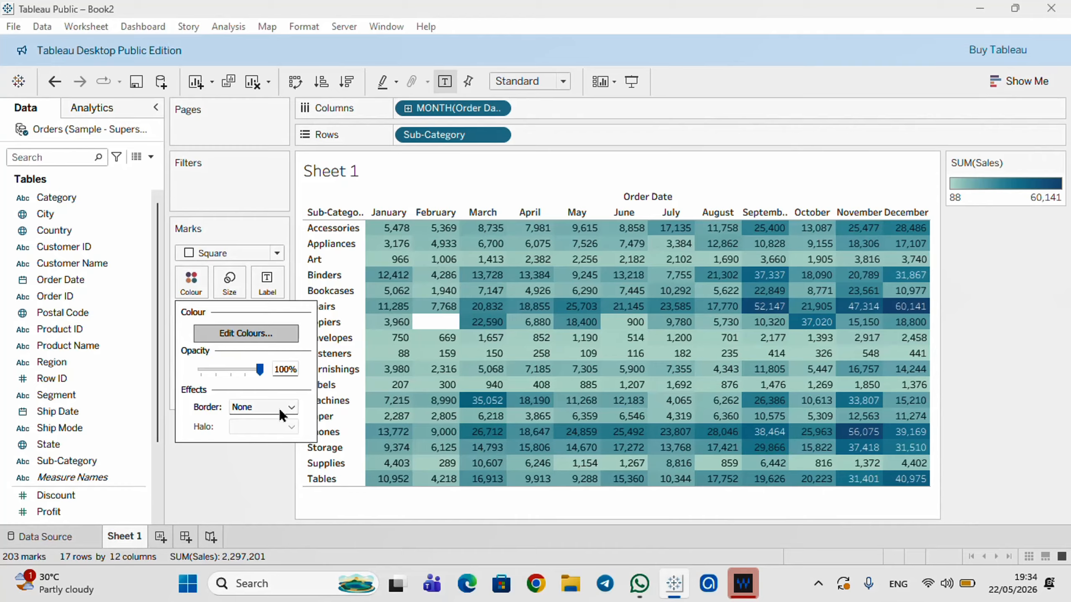
click(292, 407)
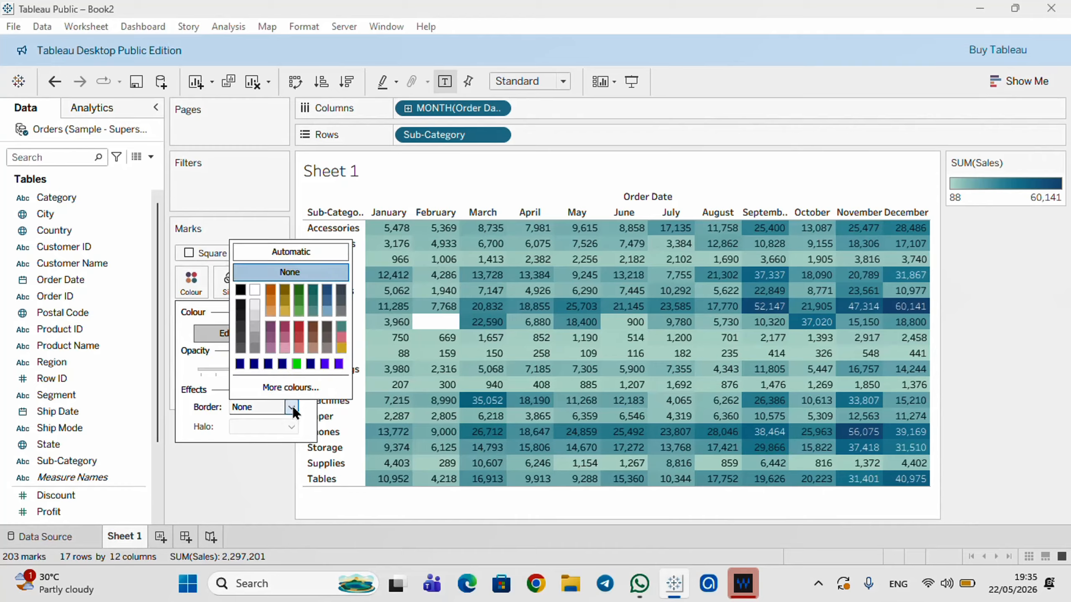
click(254, 289)
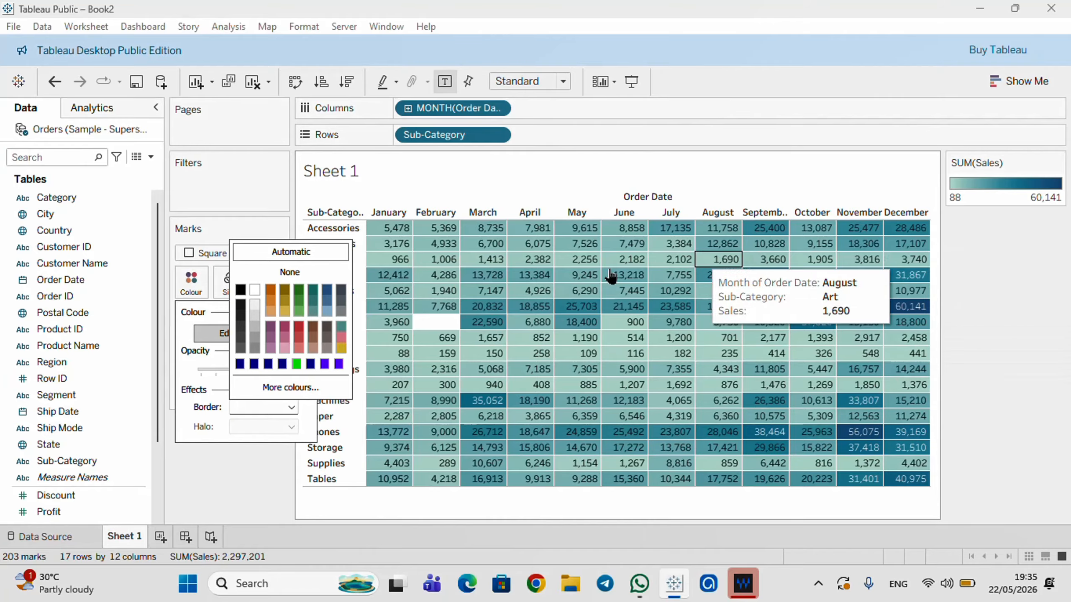
click(296, 365)
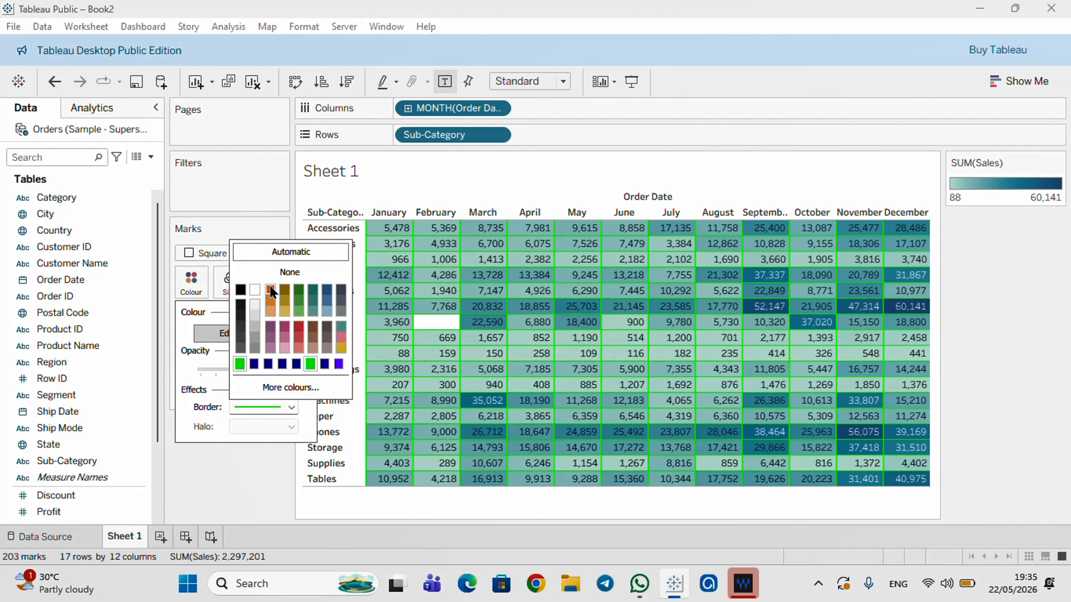
click(253, 364)
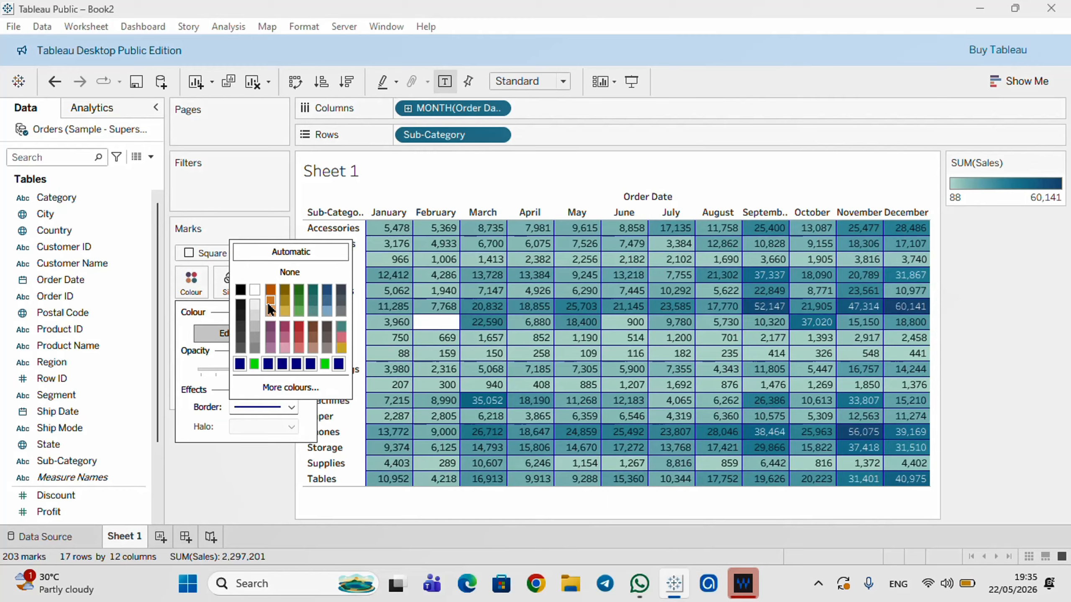
click(257, 288)
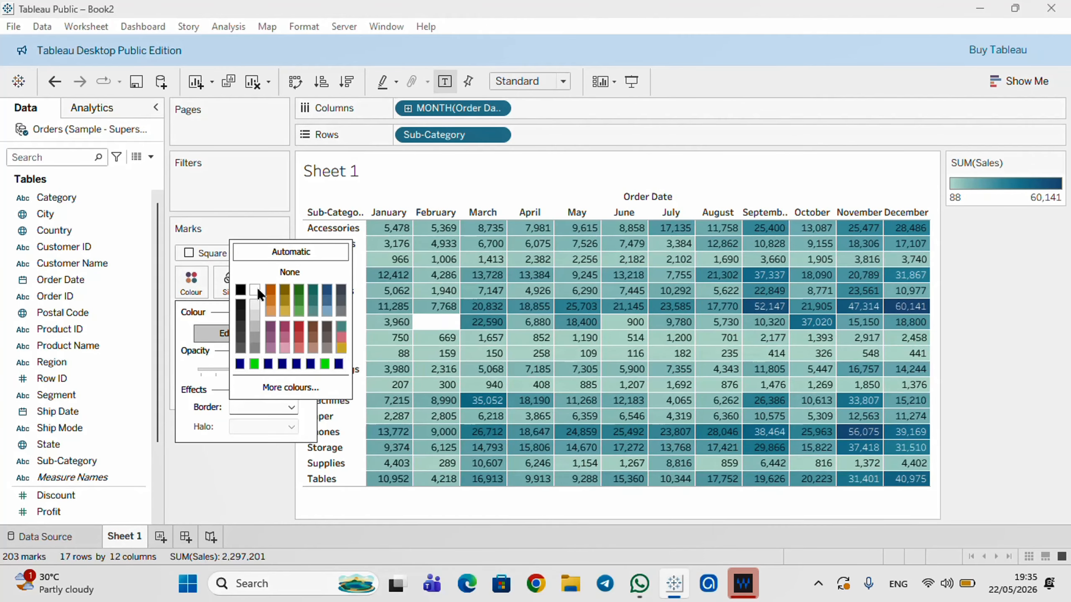
click(254, 364)
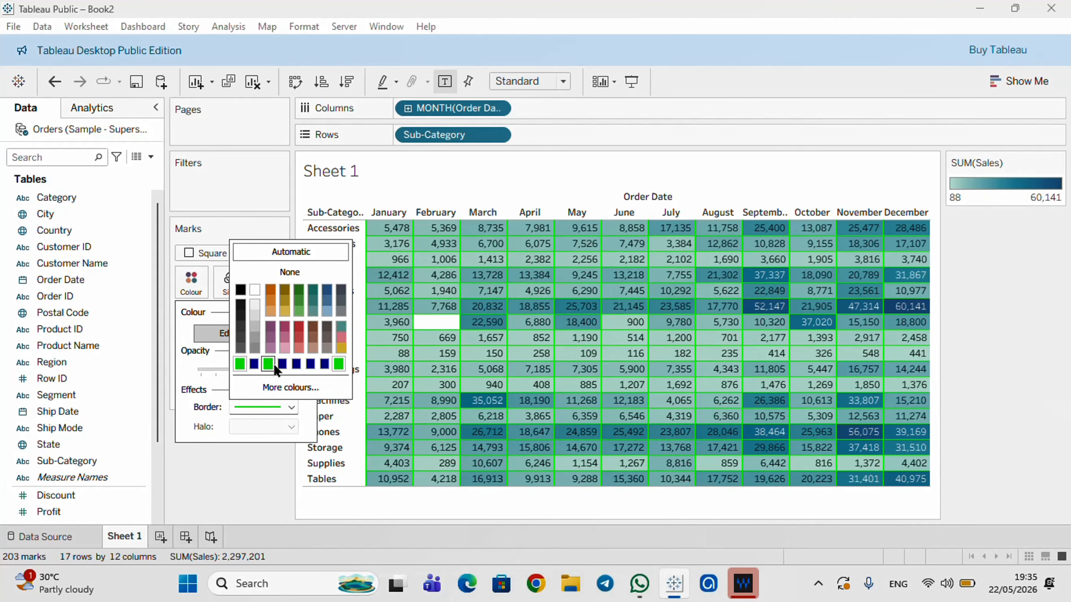
click(254, 364)
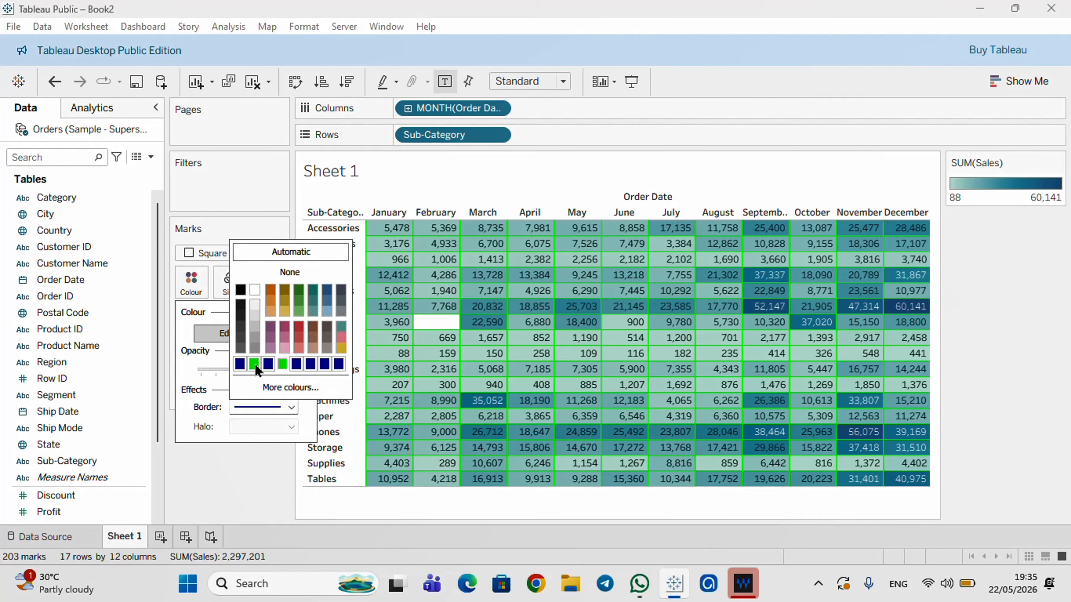
click(253, 462)
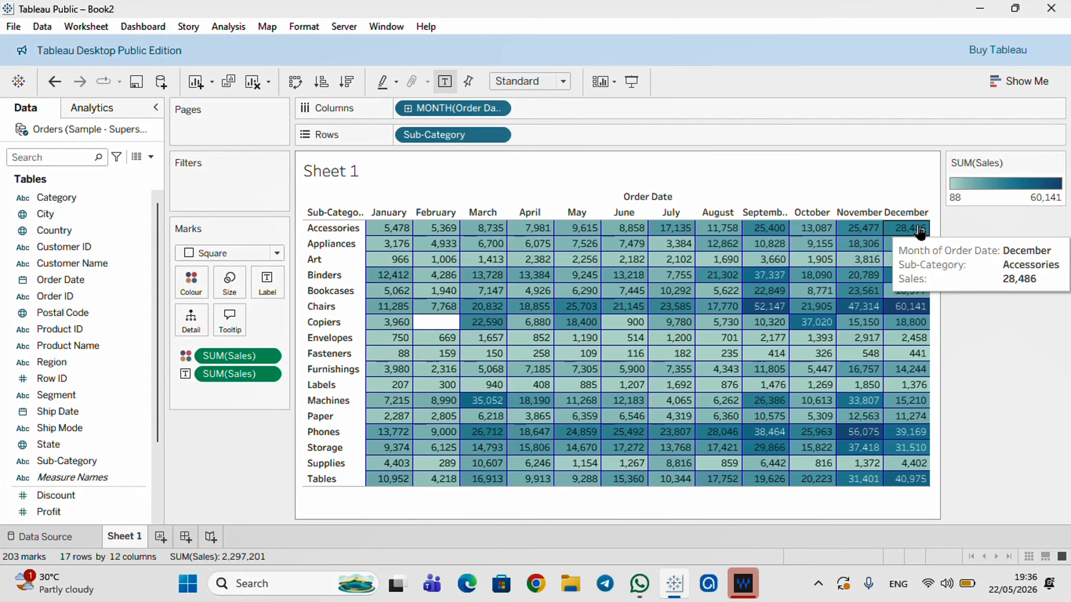
- Show row grand totals for each Sub-Category in the highlight table
click(224, 27)
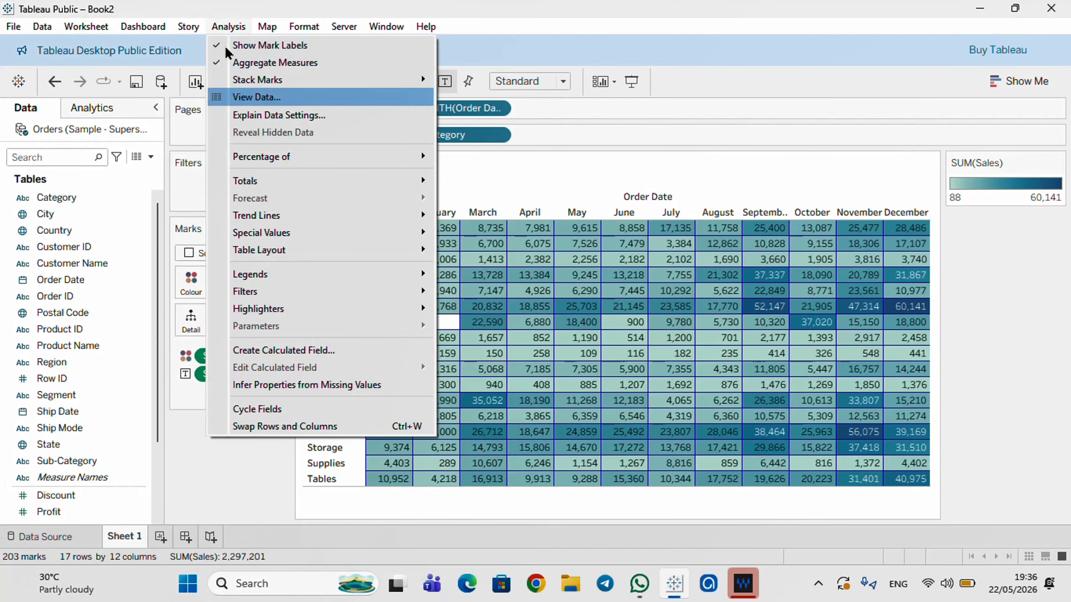
mouse_move(245, 186)
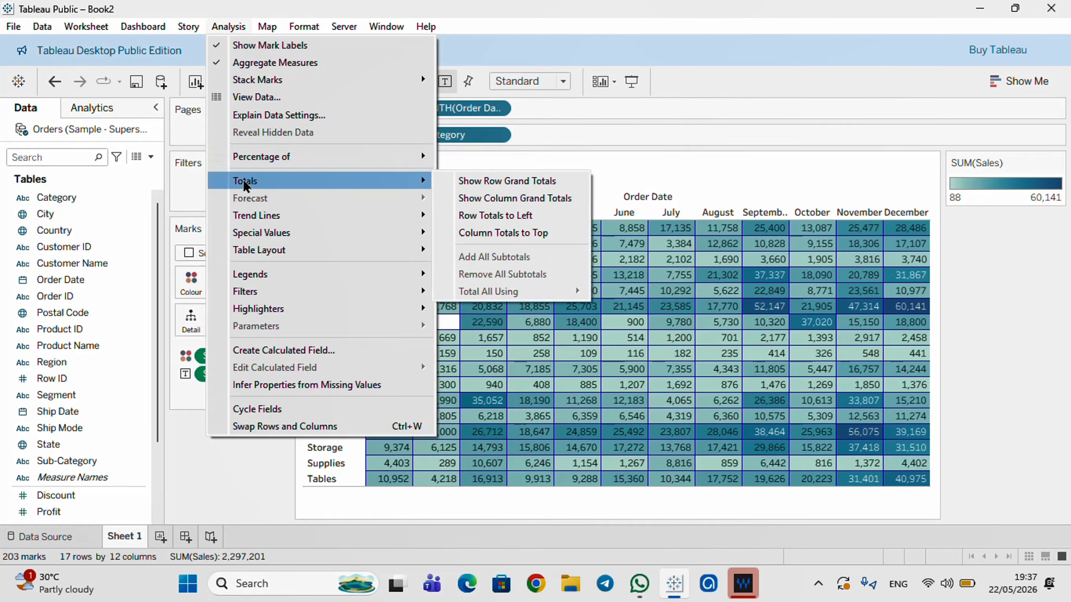
click(530, 184)
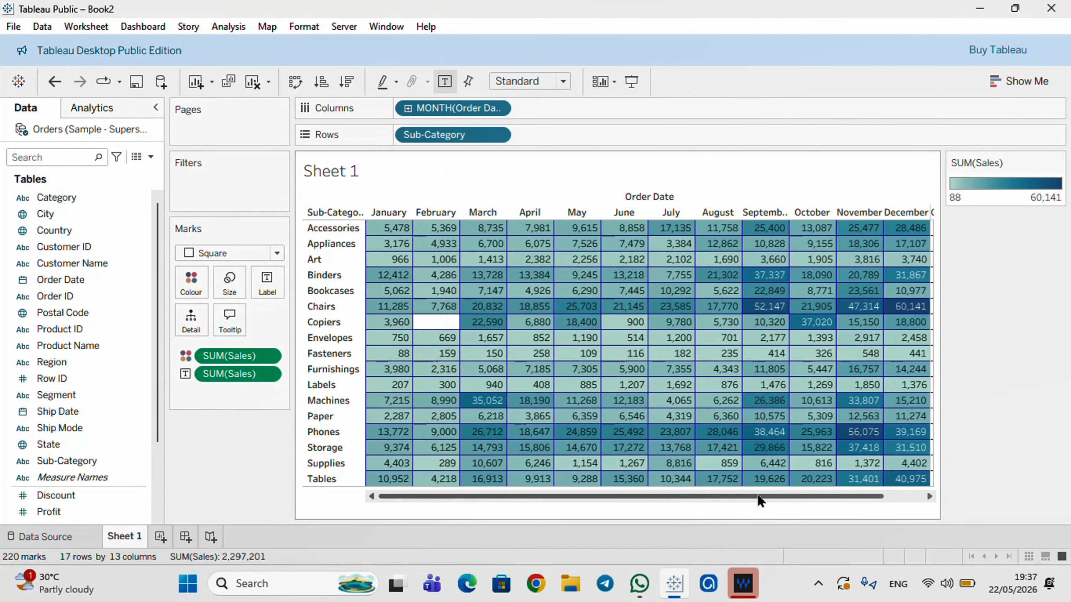
drag(759, 496, 860, 498)
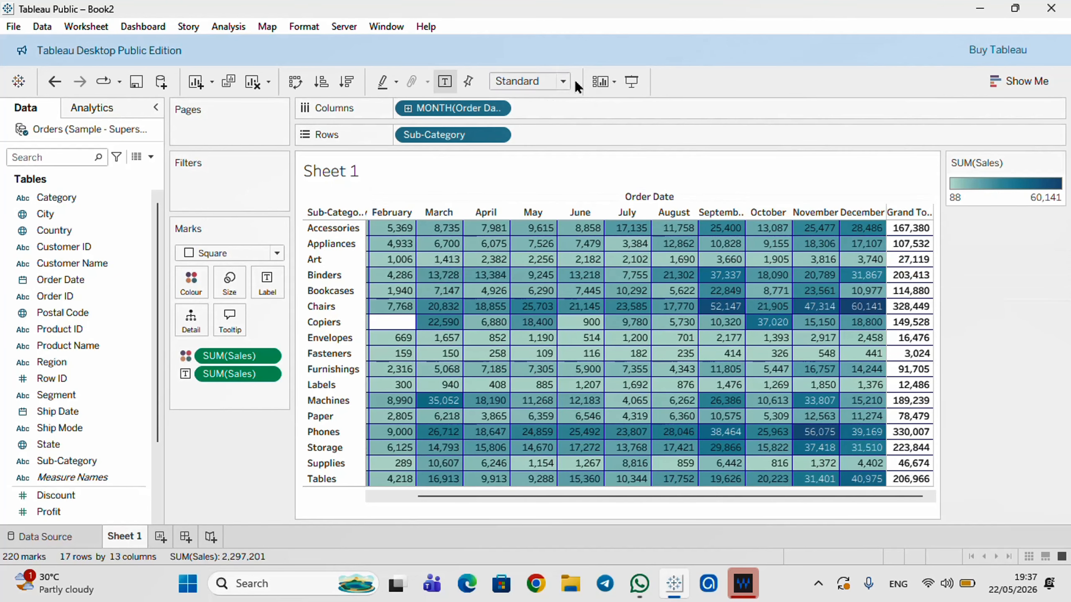
- Keep the view fit at Standard and narrow the Marks card area to make room for the whole table
click(561, 84)
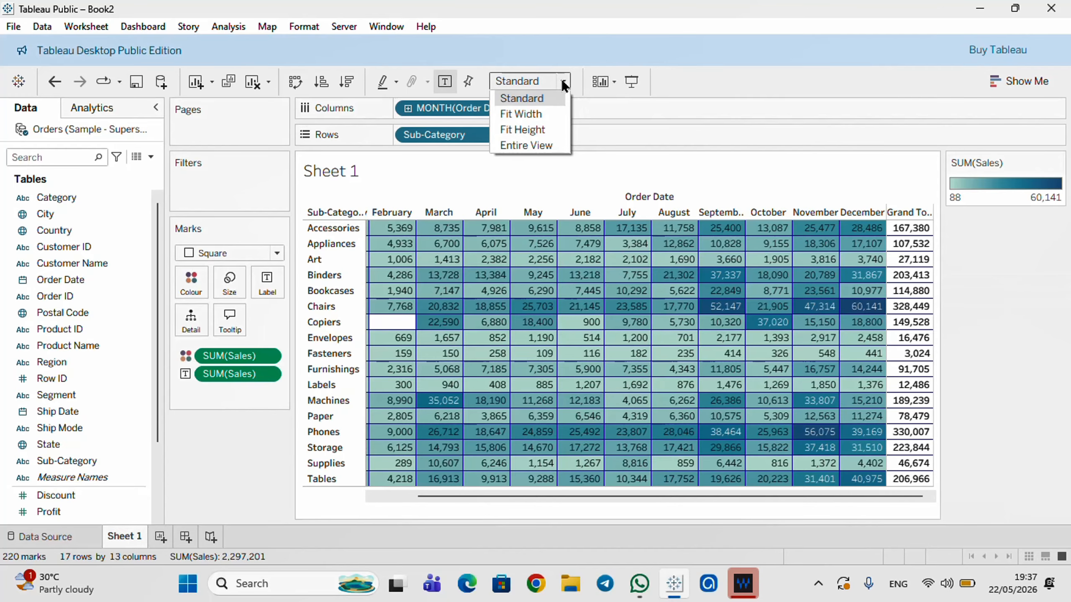
click(535, 94)
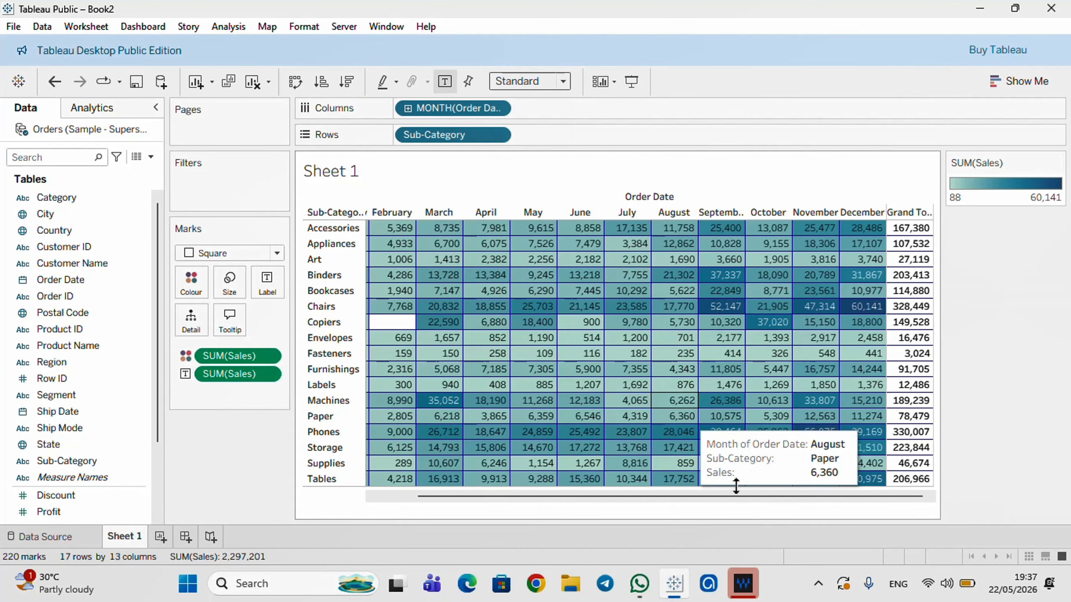
drag(734, 497, 607, 498)
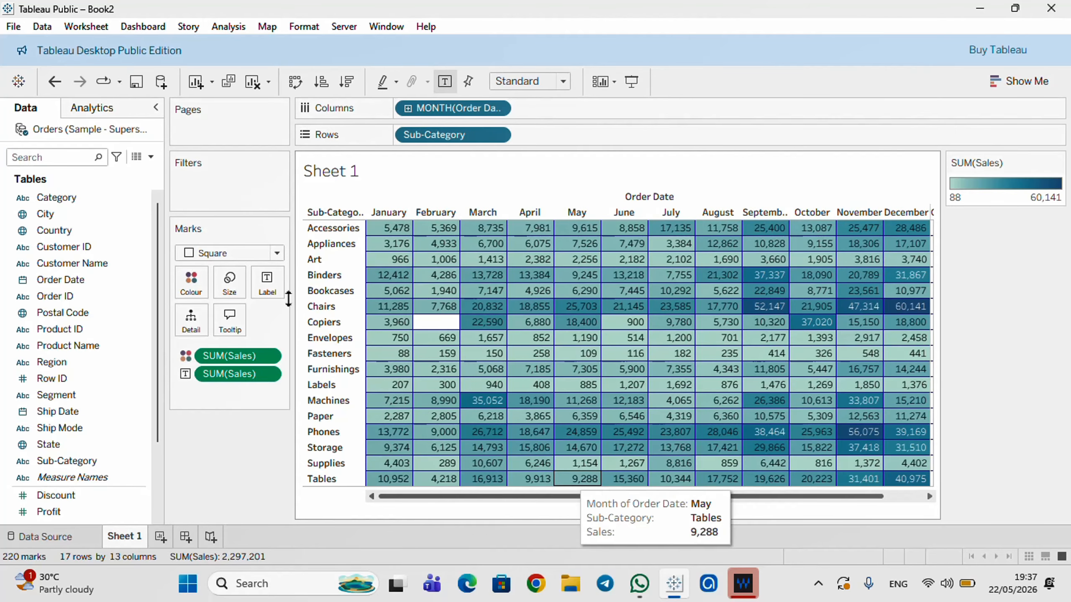
drag(292, 300, 223, 301)
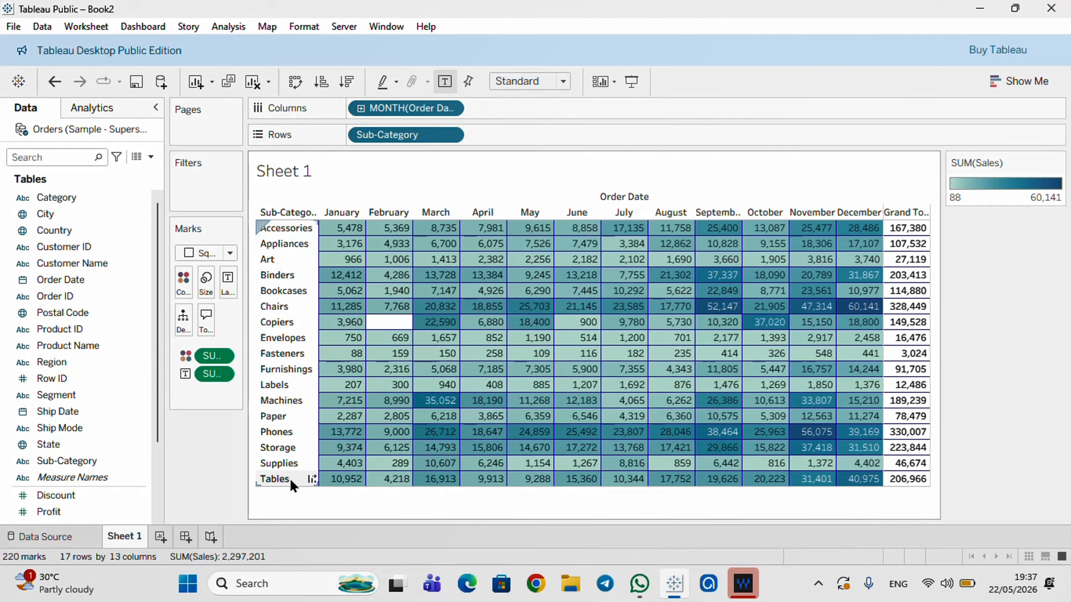
- Show column grand totals for each month and check the overall Sales total
mouse_move(907, 486)
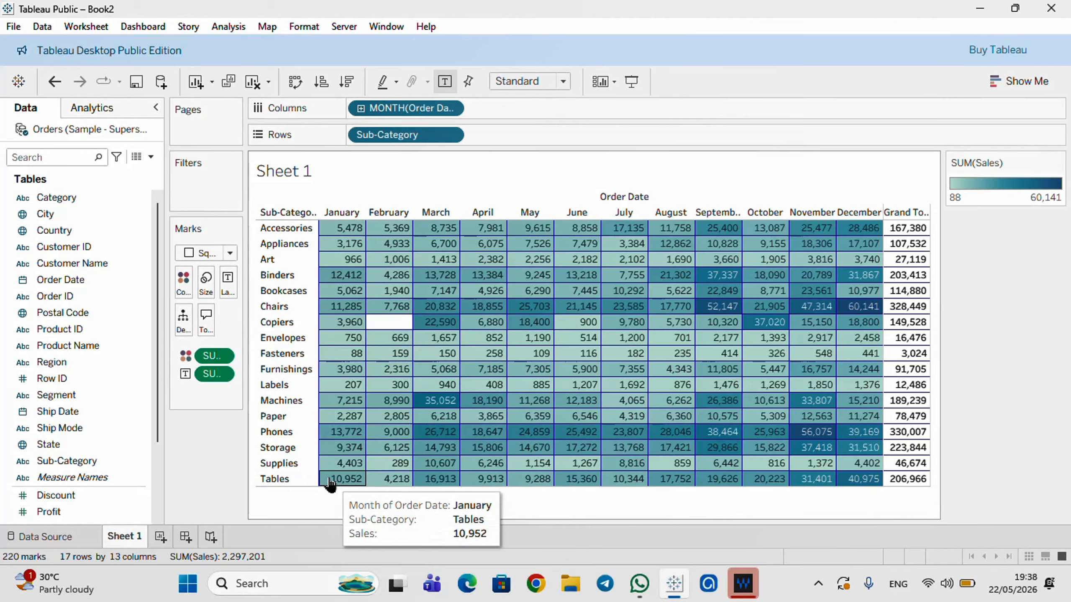
click(224, 26)
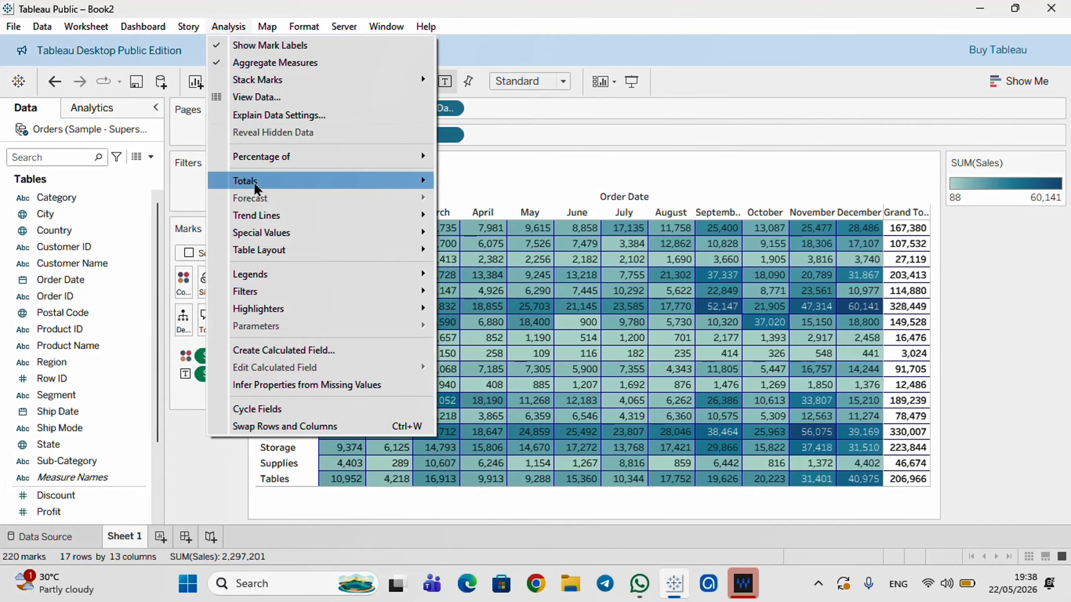
mouse_move(254, 183)
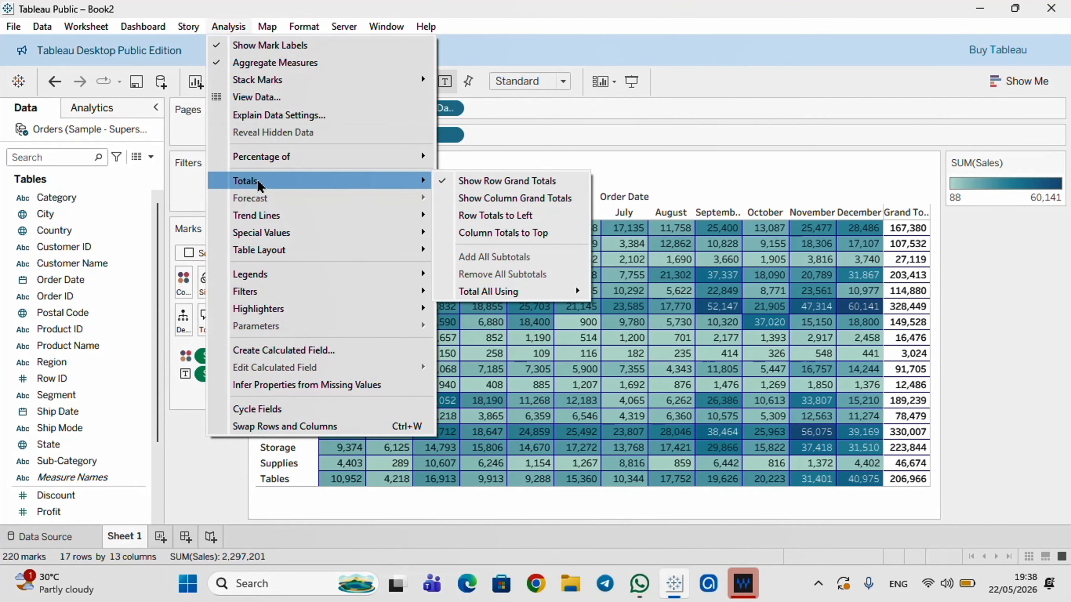
click(541, 199)
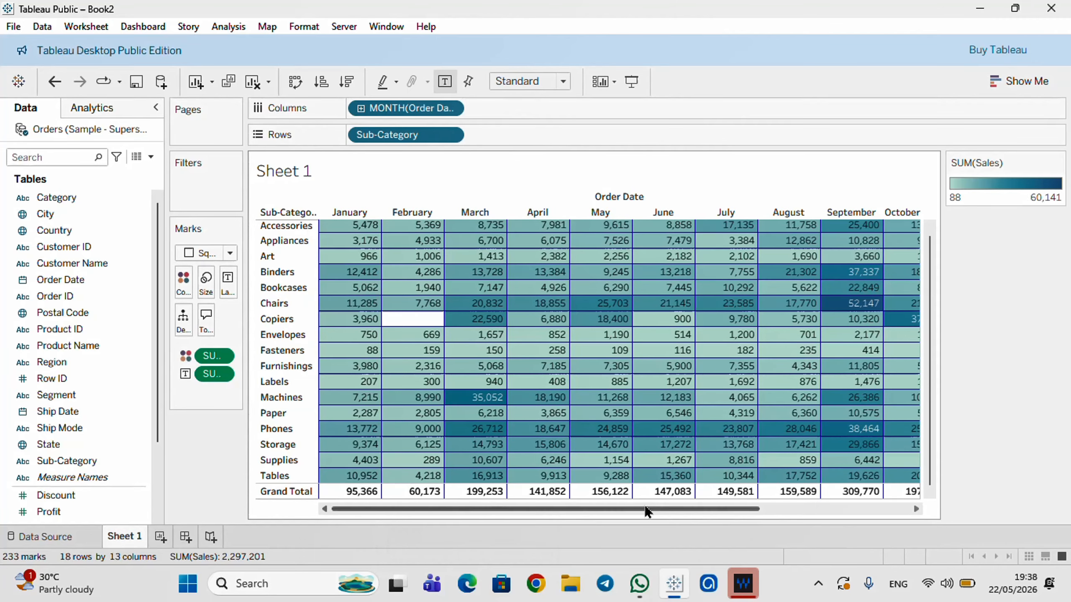
drag(645, 512, 888, 522)
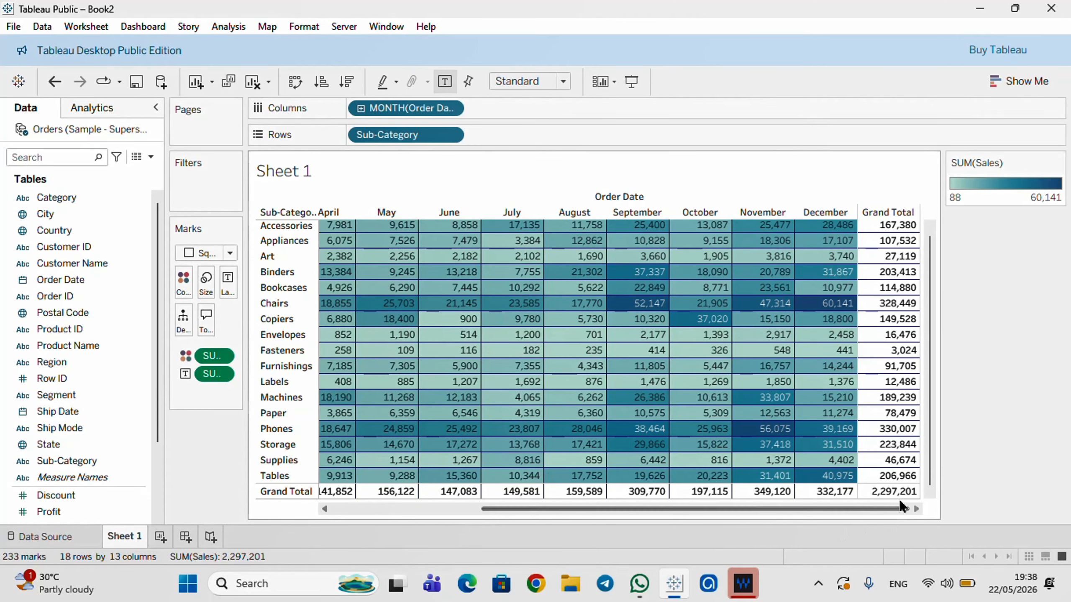
mouse_move(897, 501)
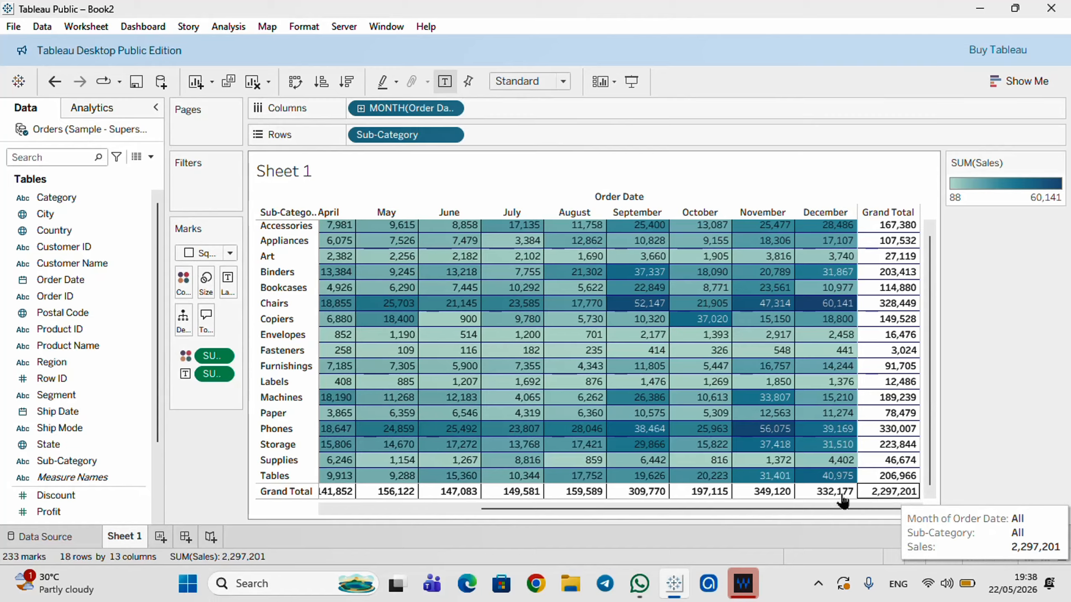
mouse_move(841, 500)
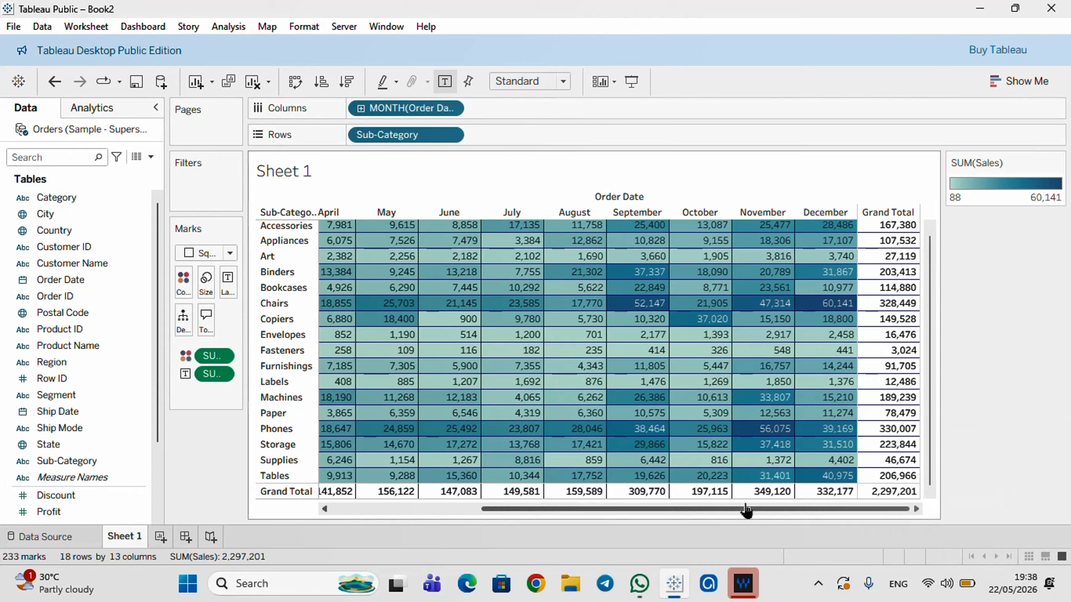
mouse_move(718, 500)
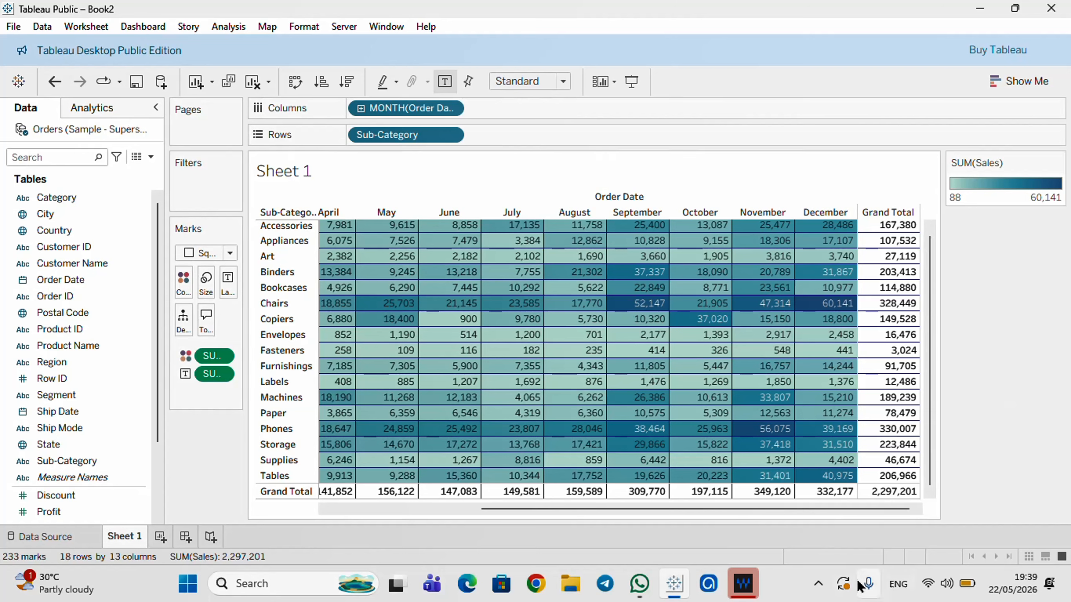
click(818, 584)
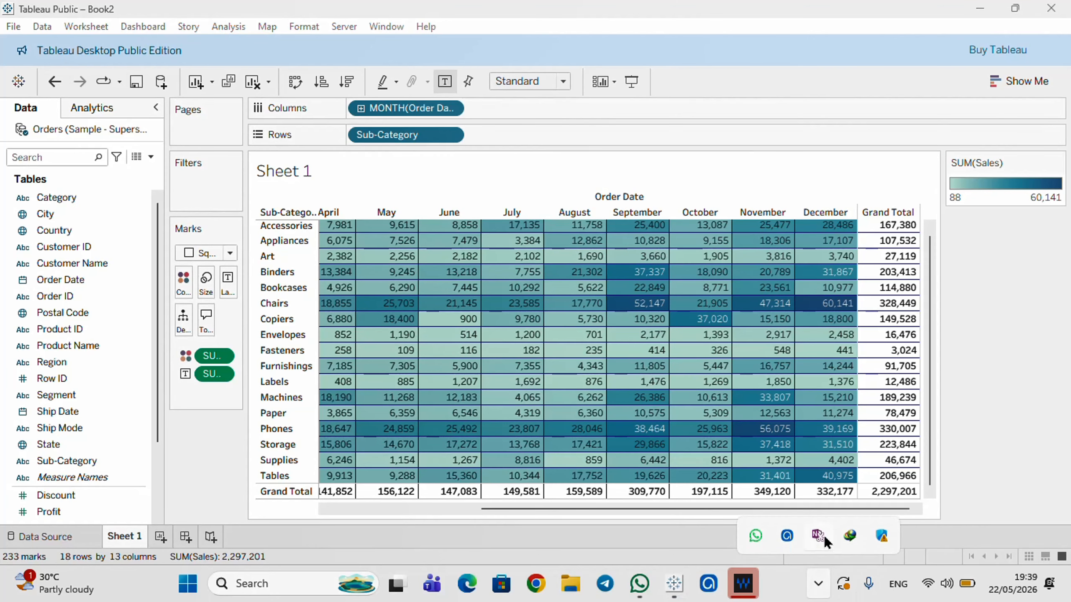
click(795, 532)
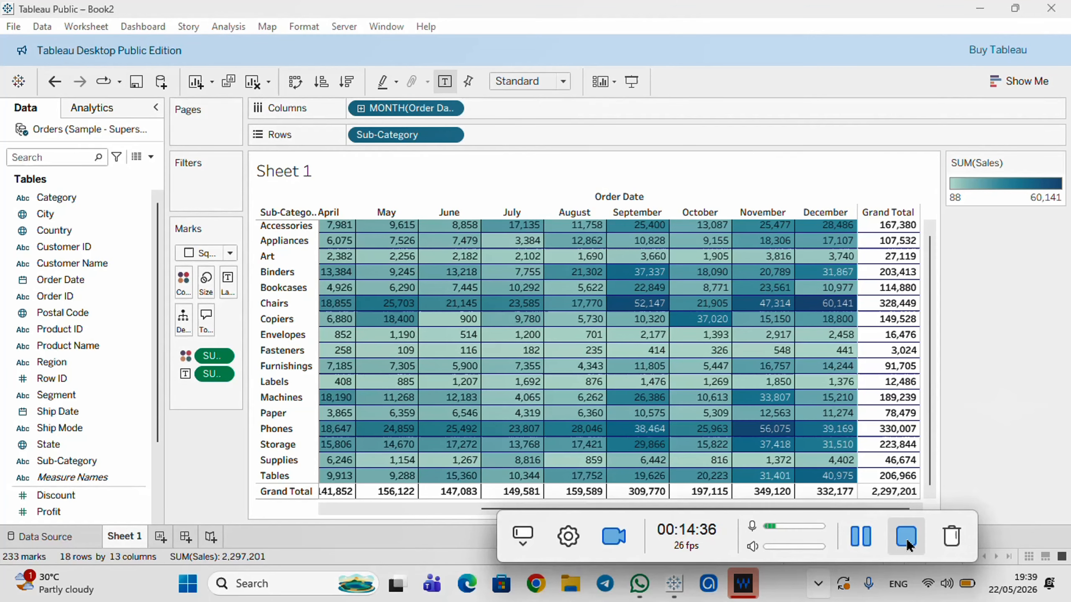